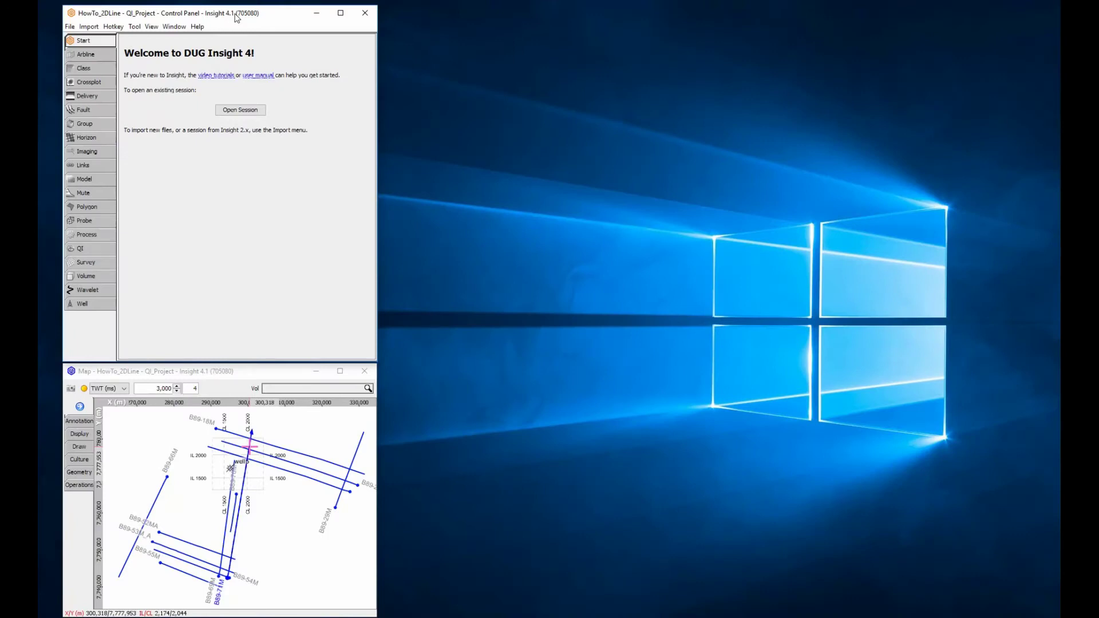
Open a new 2D Line view and keep B89-71M as its displayed line
left_click(156, 26)
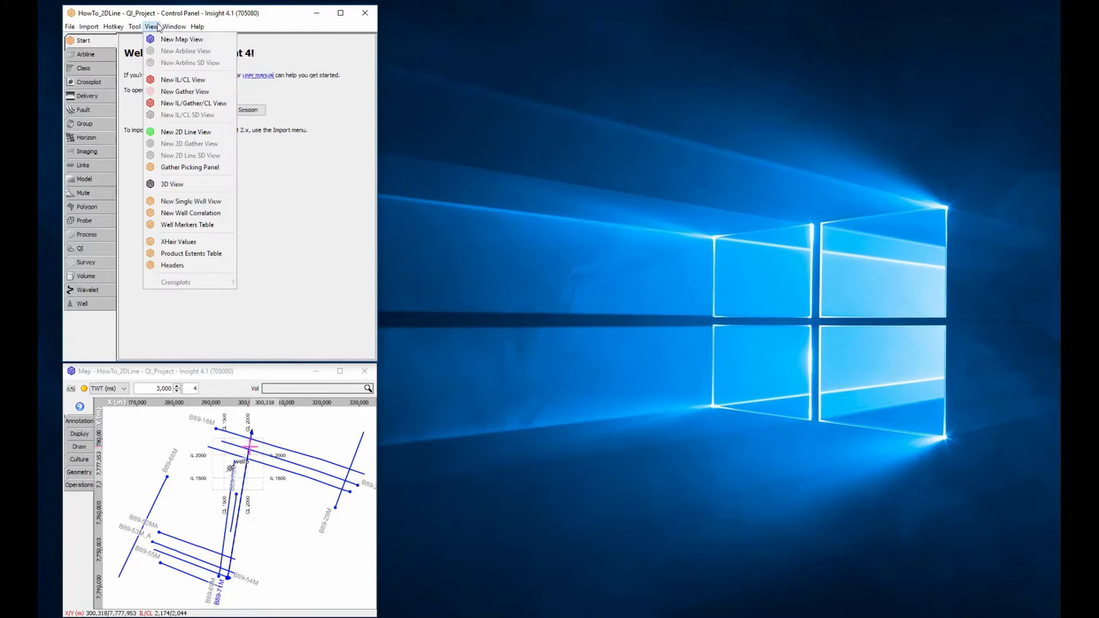
left_click(222, 136)
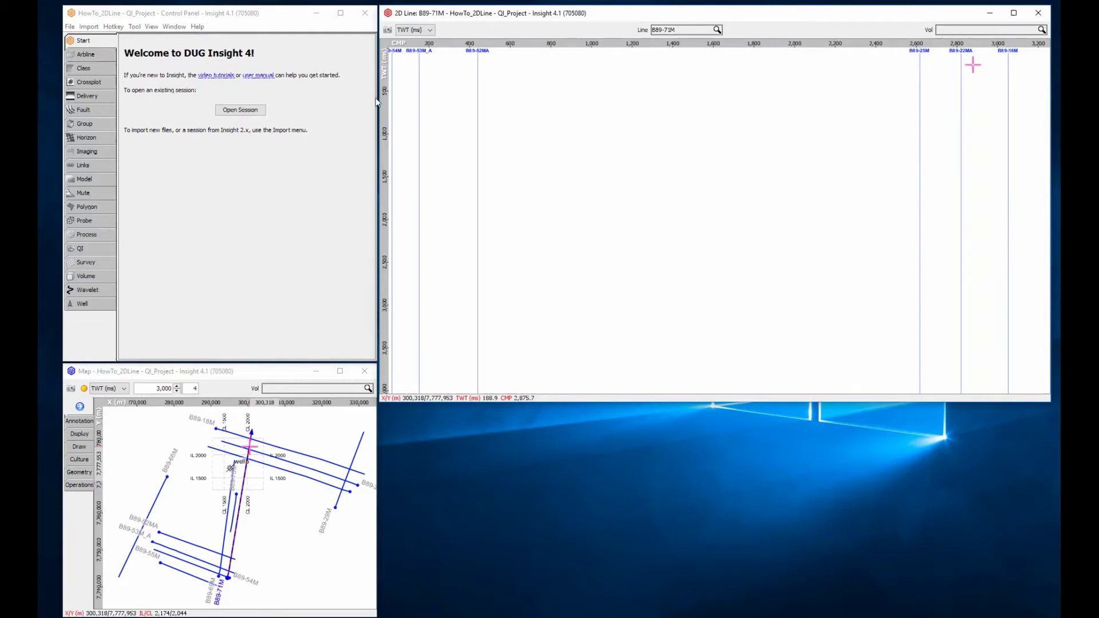
left_click(718, 29)
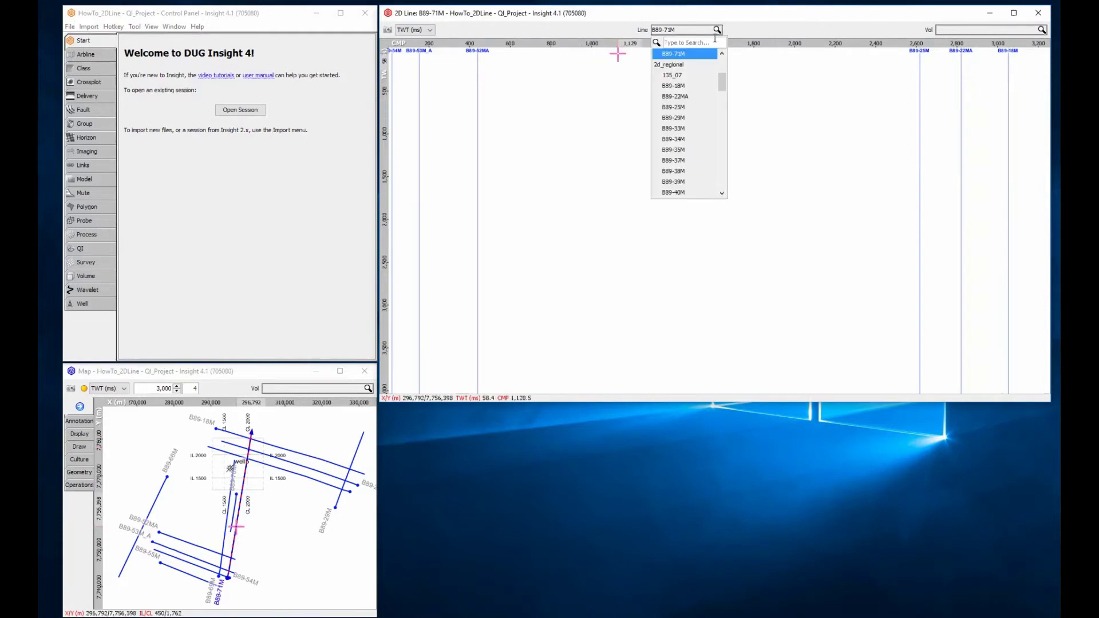
left_click(705, 55)
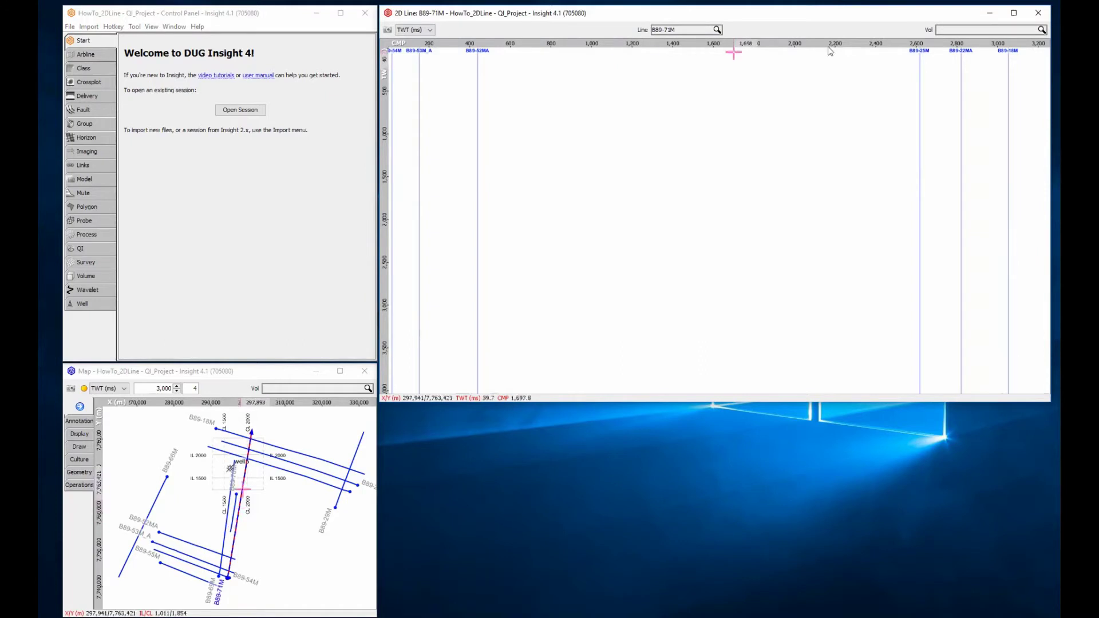
Show B89-71M with Sweetness, Amplitude, 2D_PseudoRelief_TECVA_4s8b, then Velocities_4s8b volumes in turn
left_click(961, 31)
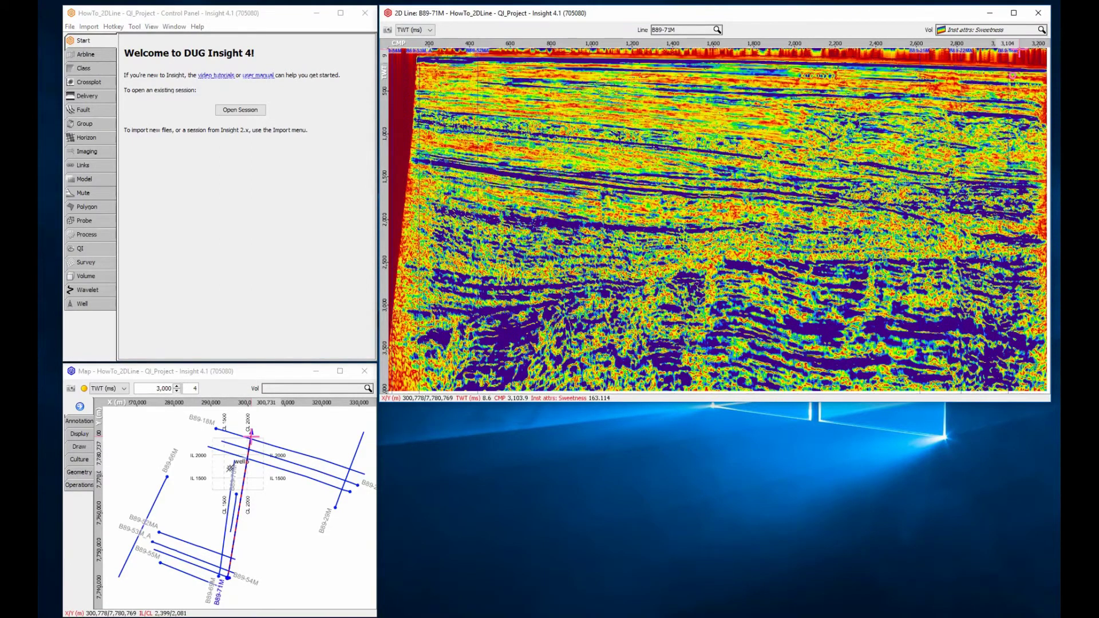
left_click(1014, 30)
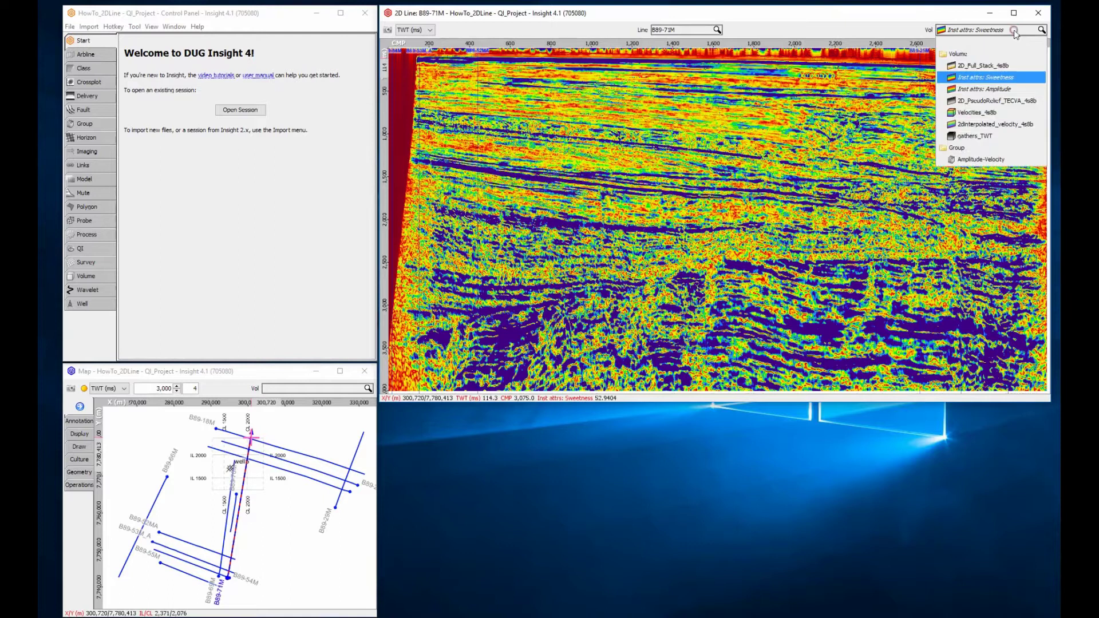
left_click(1010, 88)
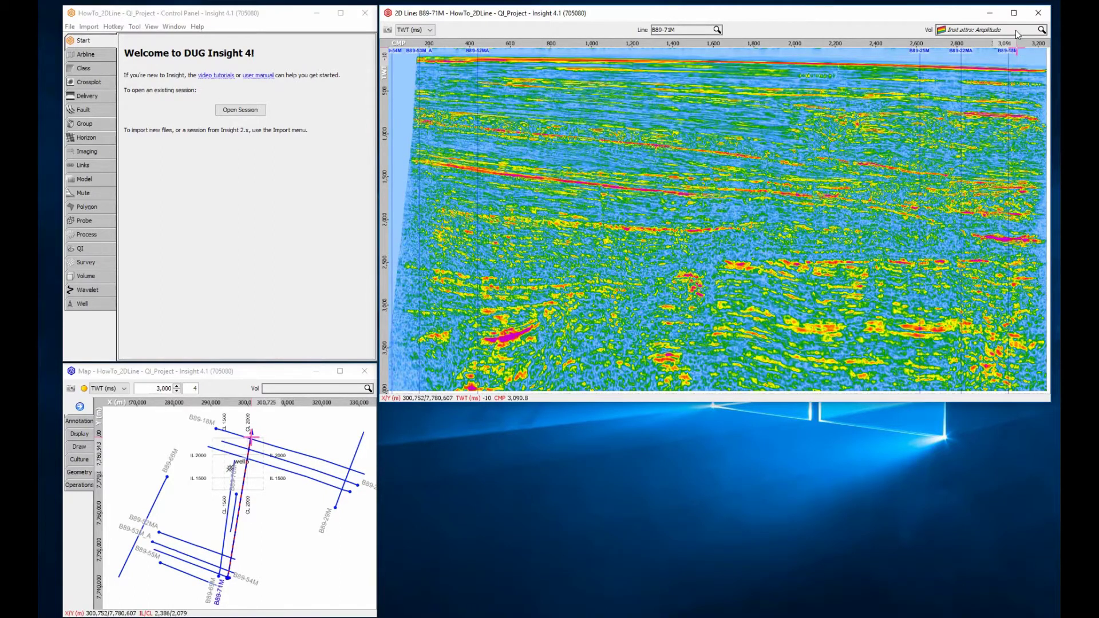
left_click(1016, 34)
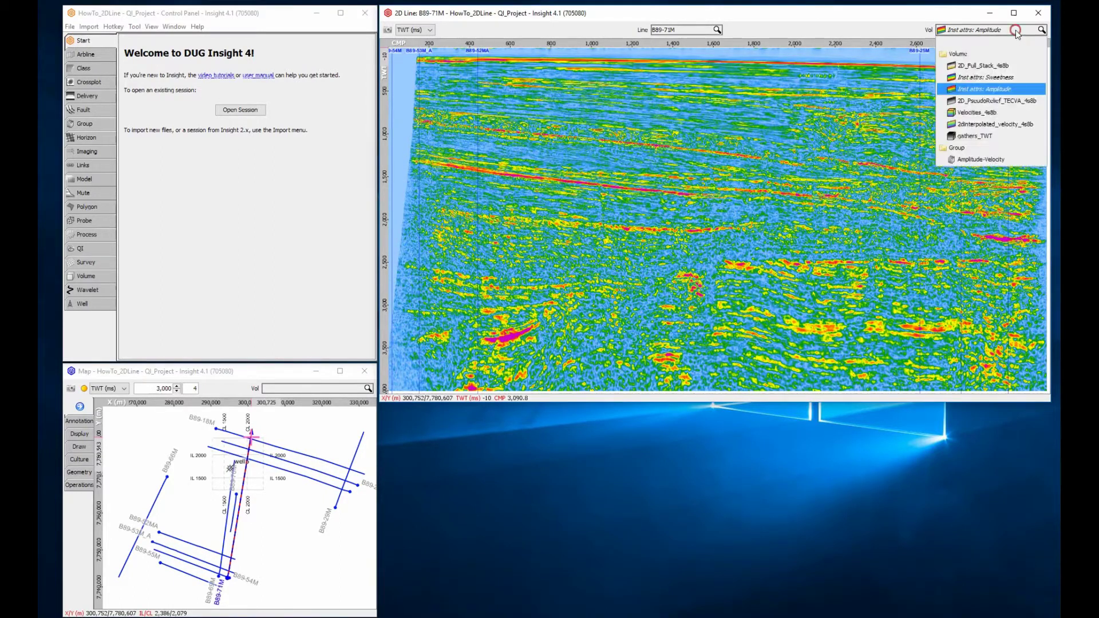
left_click(1012, 100)
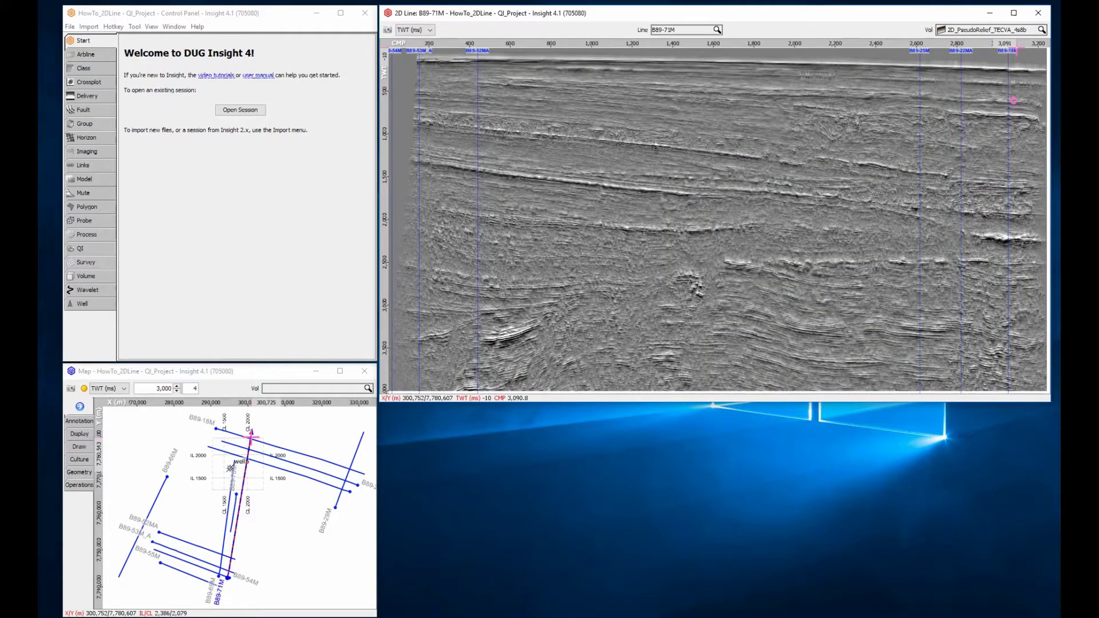
left_click(1011, 33)
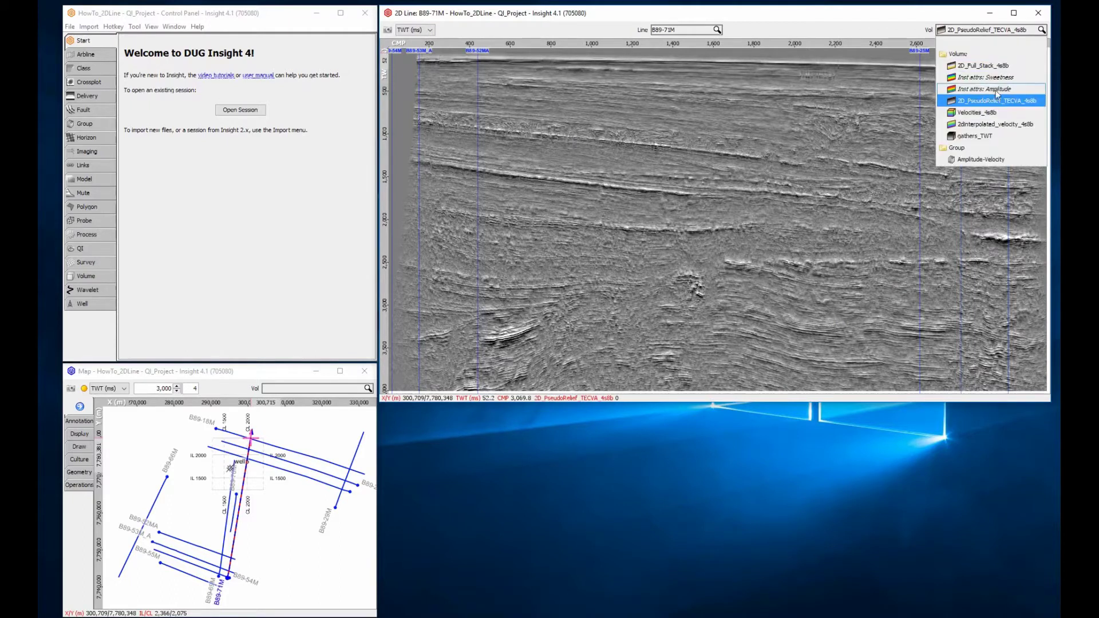
left_click(991, 112)
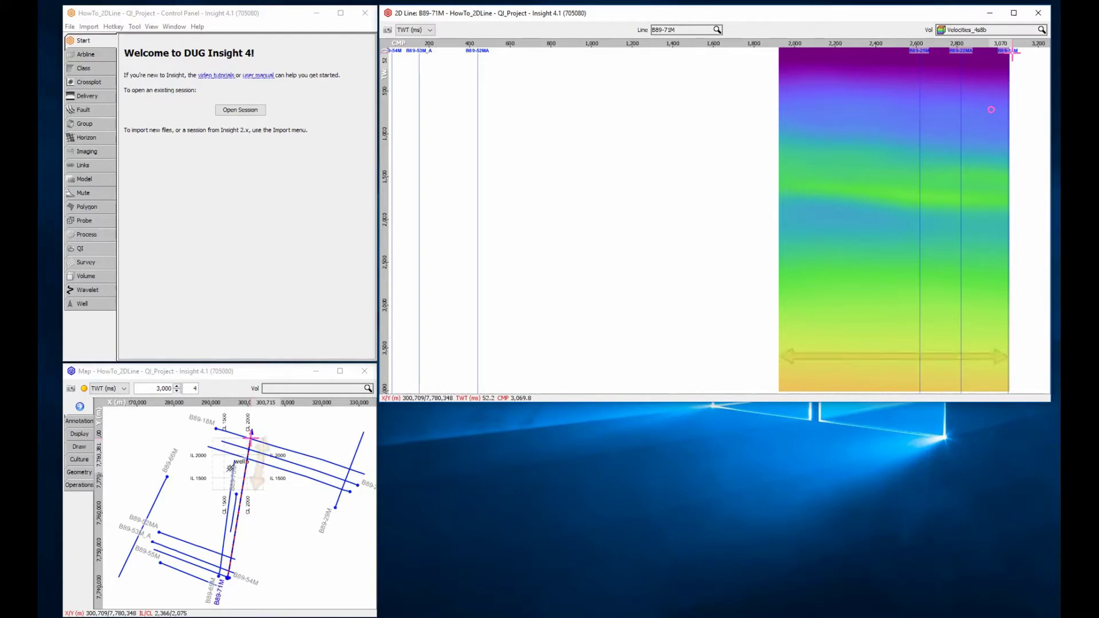
Display 2dinterpolated_velocity_4s8b, then the Amplitude-Velocity seismic-over-velocity overlay on B89-71M
left_click(993, 30)
left_click(992, 125)
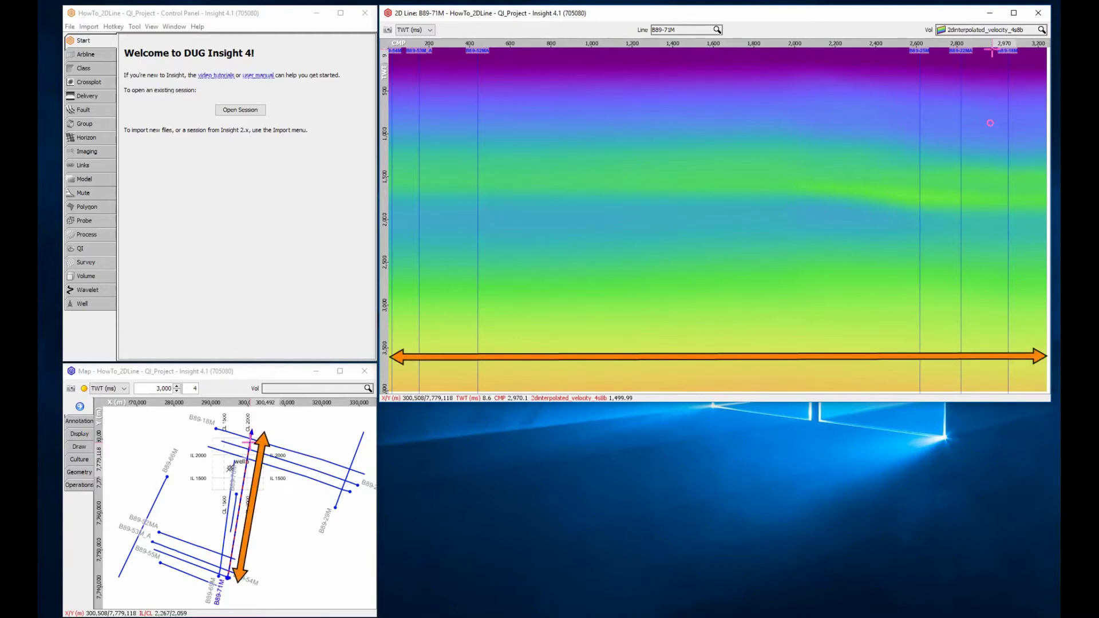
left_click(991, 30)
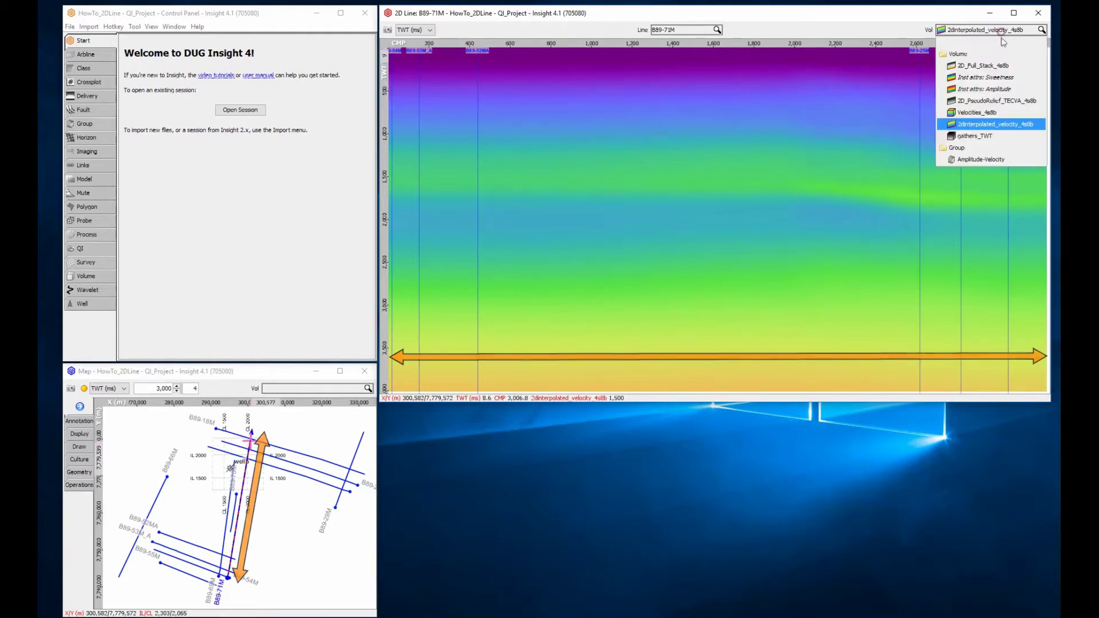
left_click(988, 160)
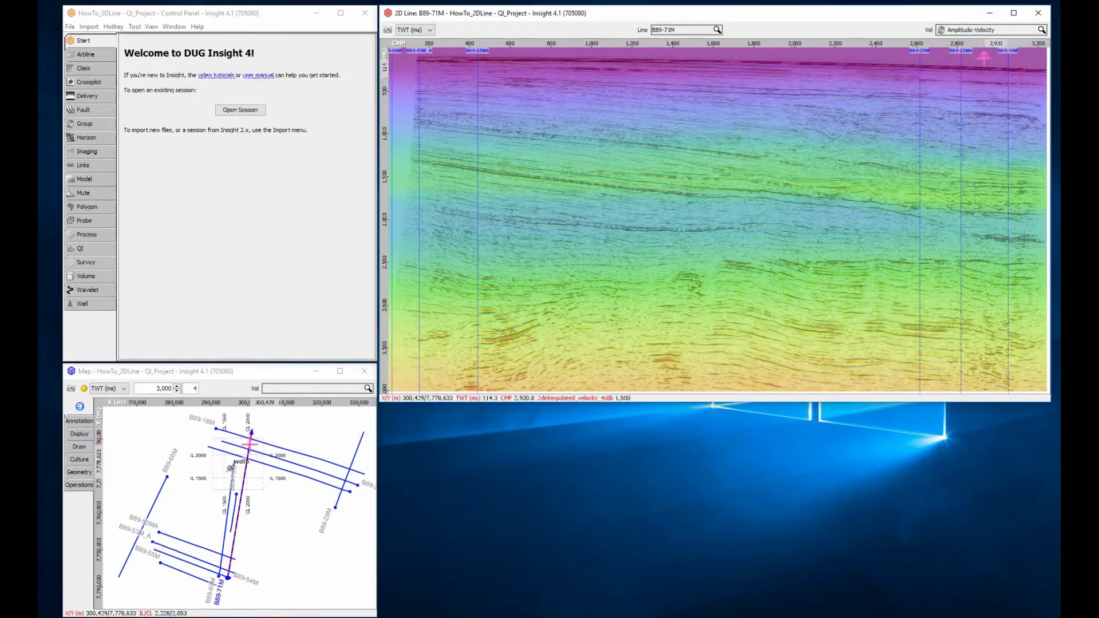
left_click(994, 31)
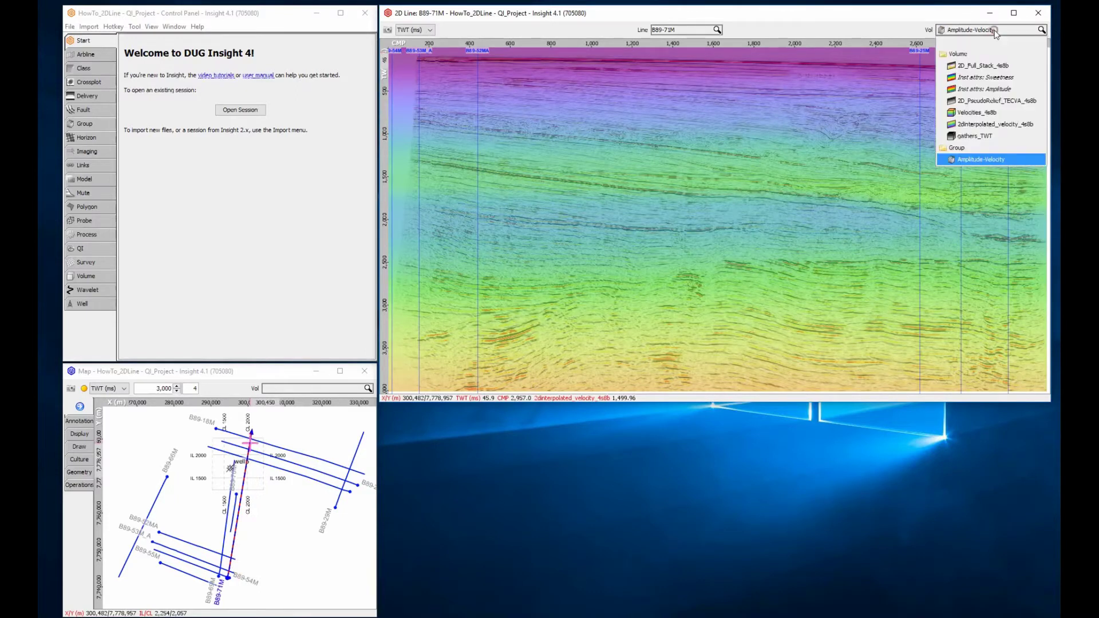
Show gathers_TWT with offset raised in 300 m steps, then switch to 2D_Full_Stack_4s8b
left_click(994, 137)
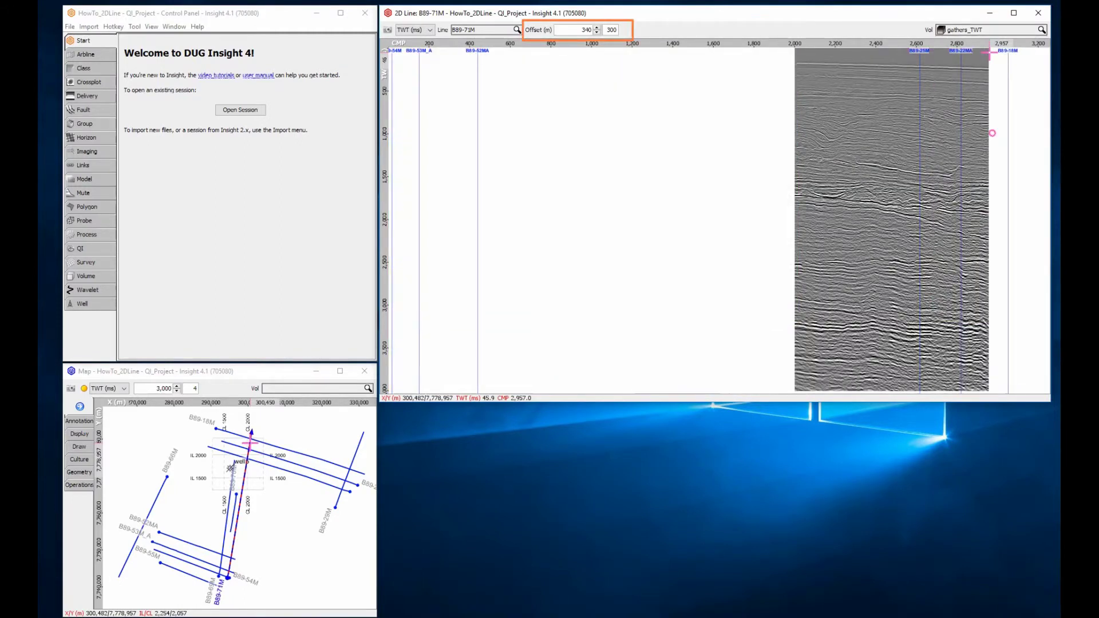
left_click(596, 28)
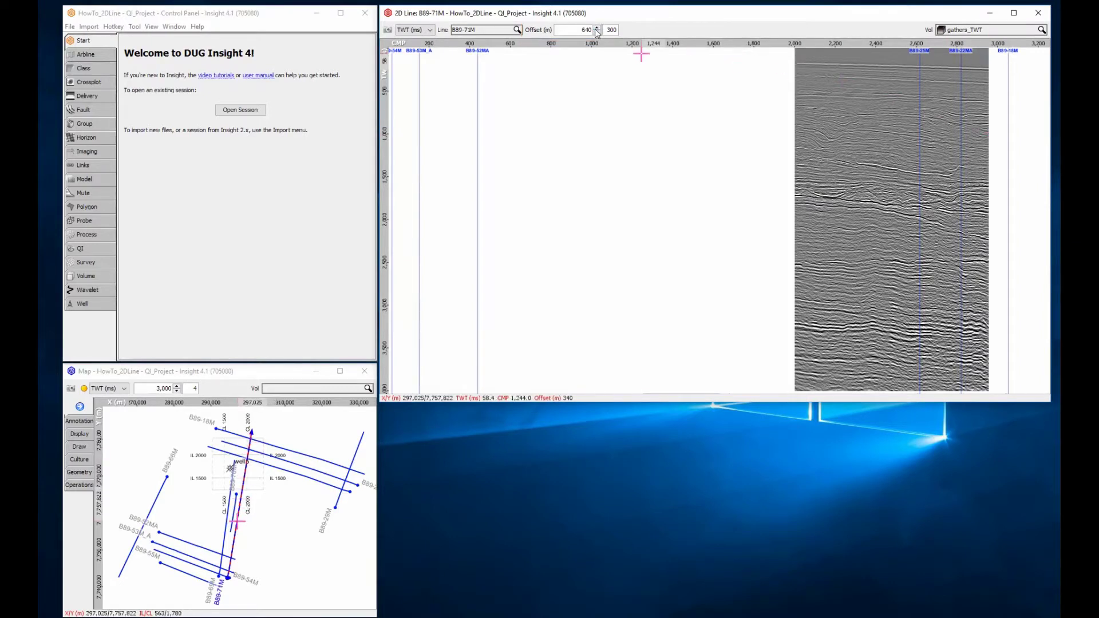
left_click(596, 28)
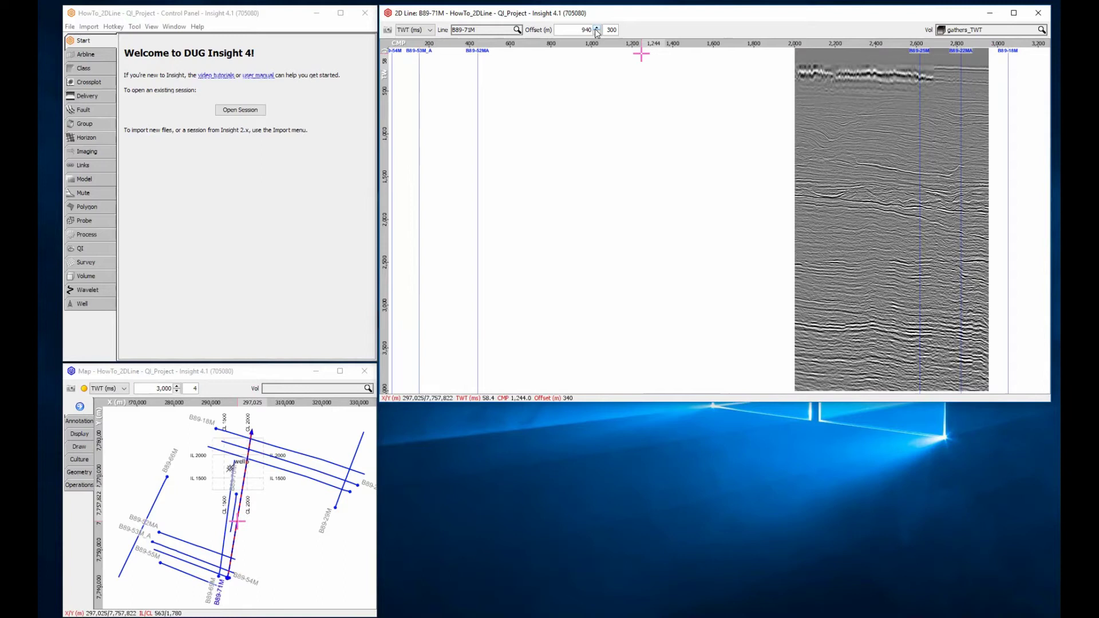
left_click(595, 29)
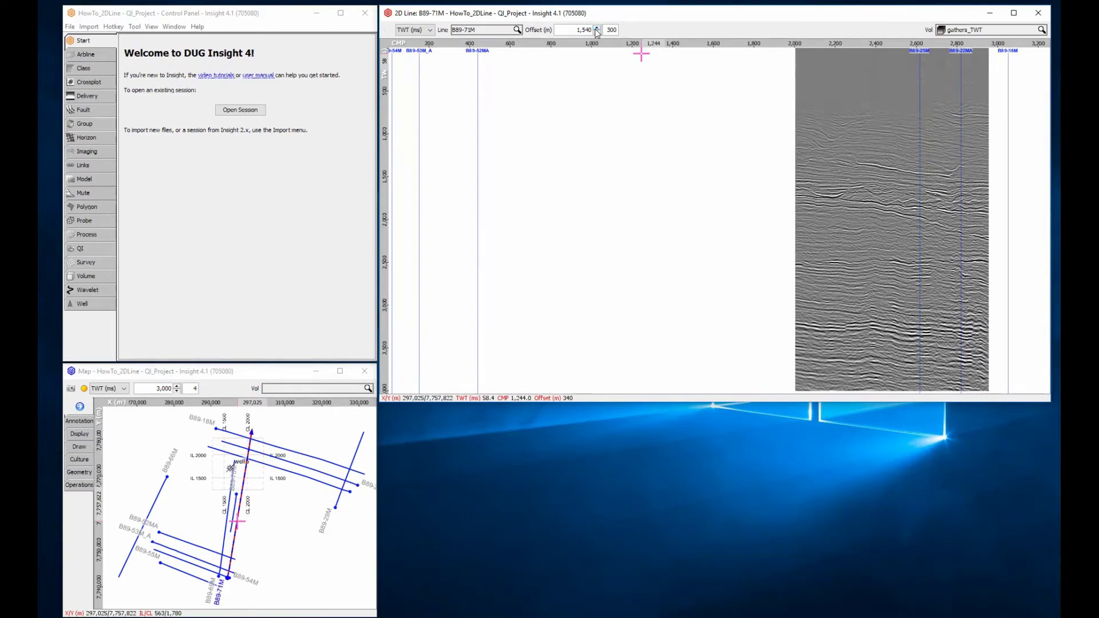
left_click(978, 33)
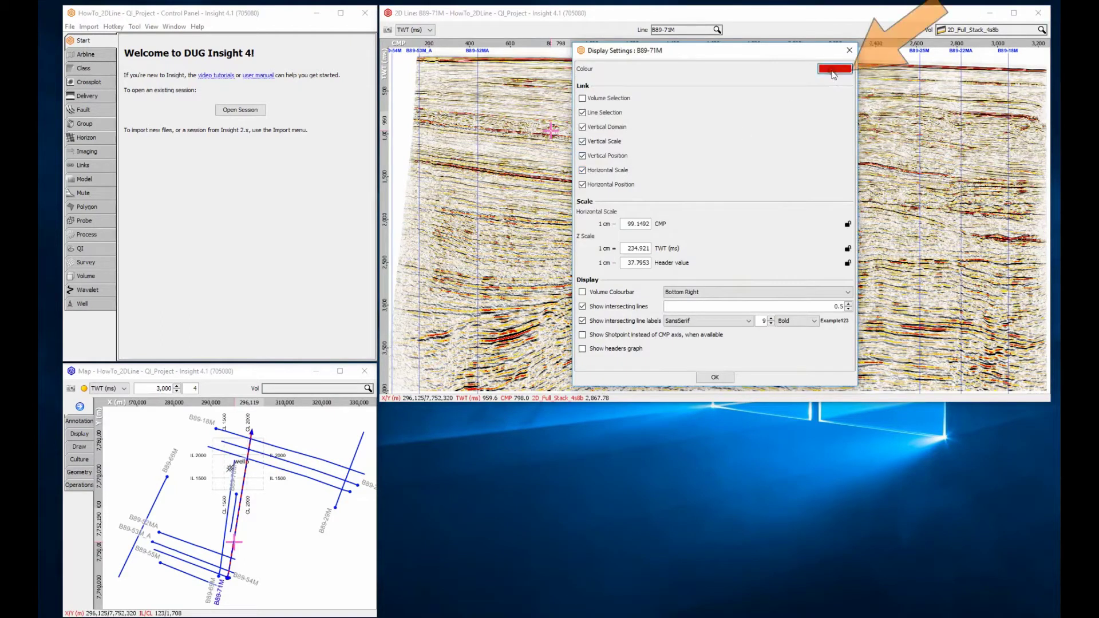
Change the line colour to teal, then back to red
left_click(833, 69)
left_click(886, 132)
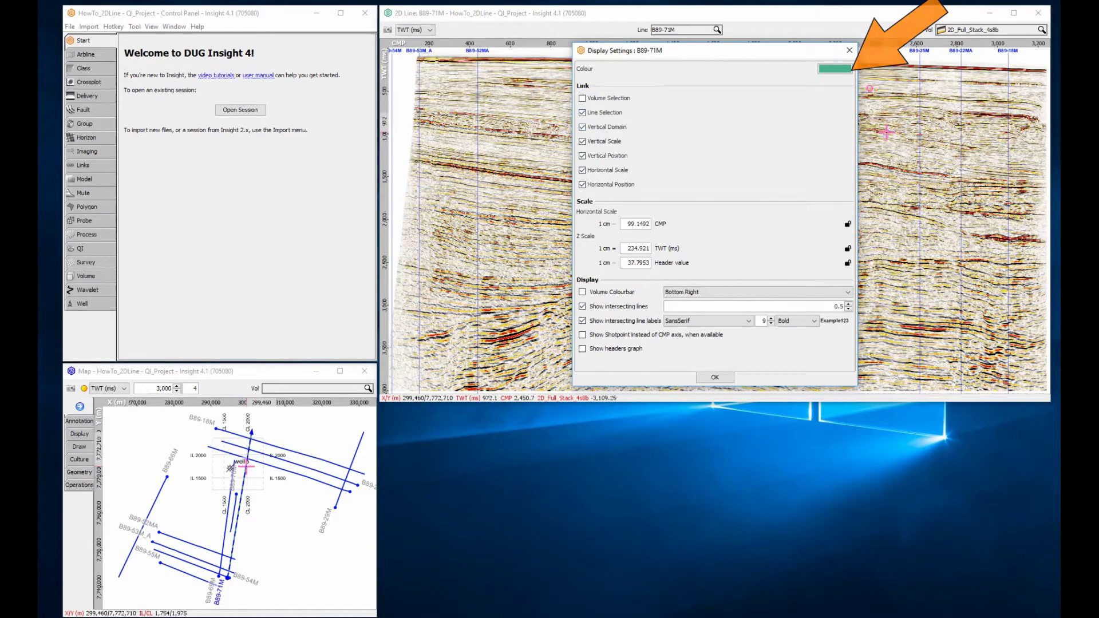
left_click(834, 68)
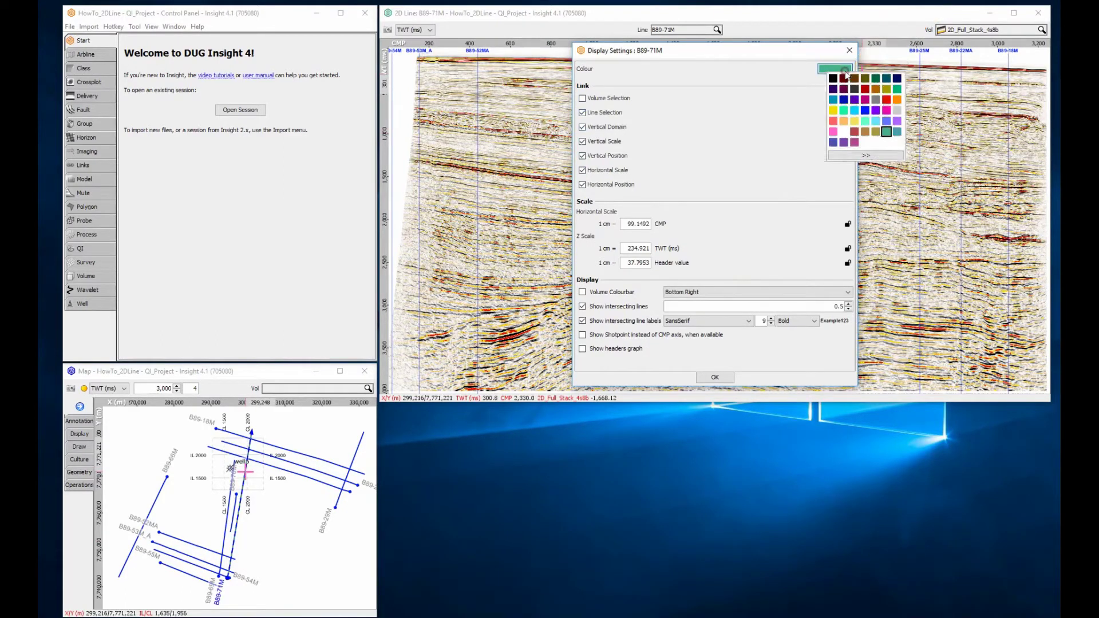
left_click(886, 99)
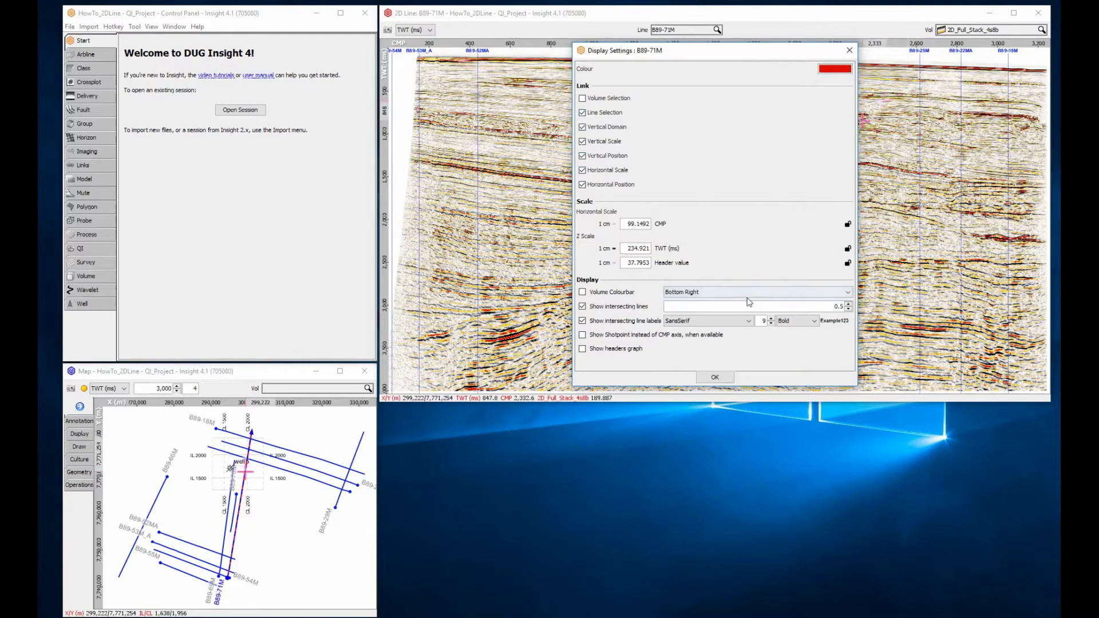
Set the horizontal scale to 100 and the Z scale to 200
double_click(647, 224)
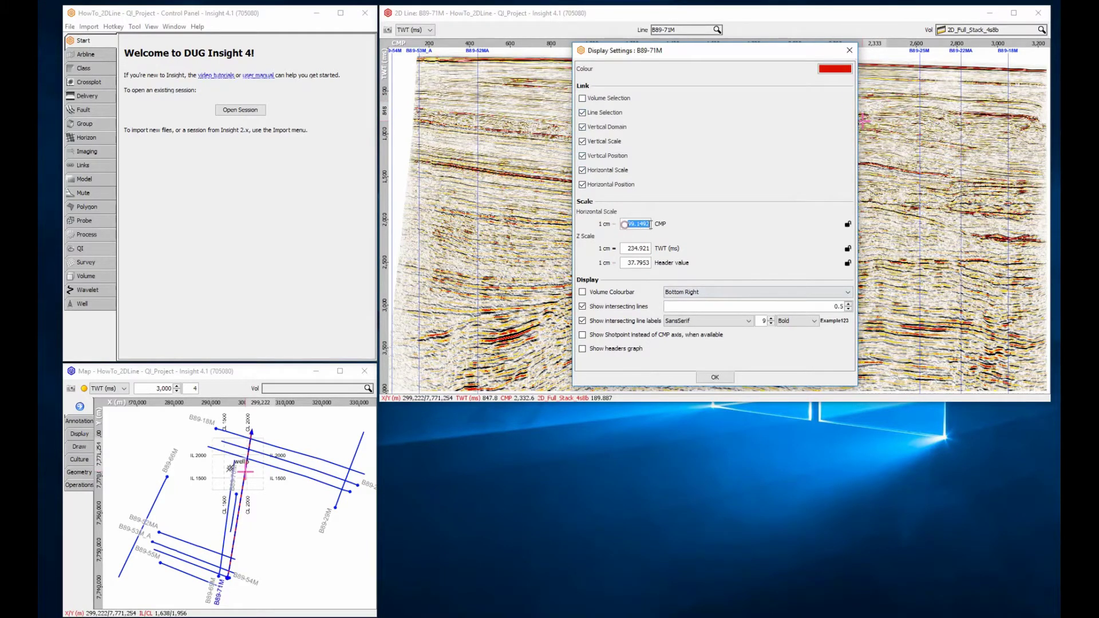
type("100")
key("Return")
double_click(625, 246)
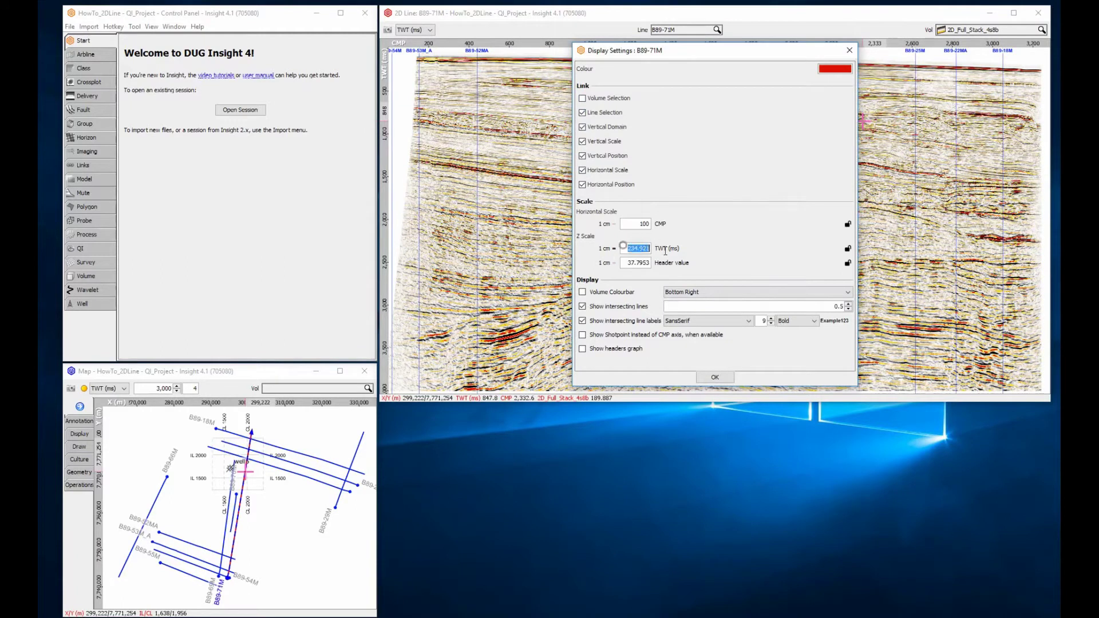
type("200")
key("Return")
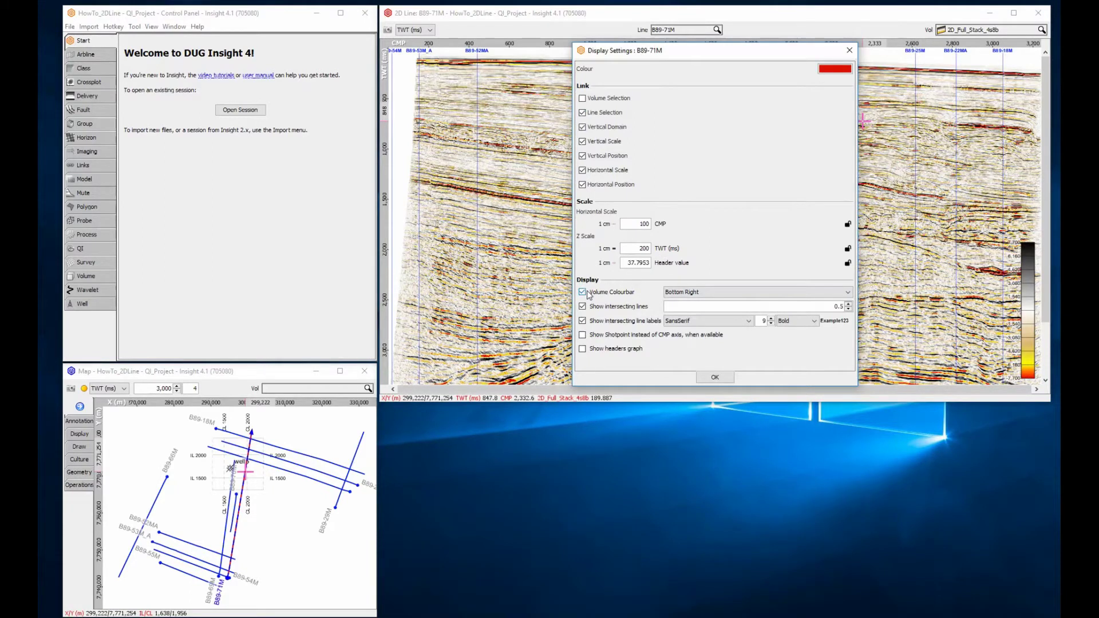
Toggle intersecting line markers off and on, and raise their width from 0.5 to 1
left_click(582, 307)
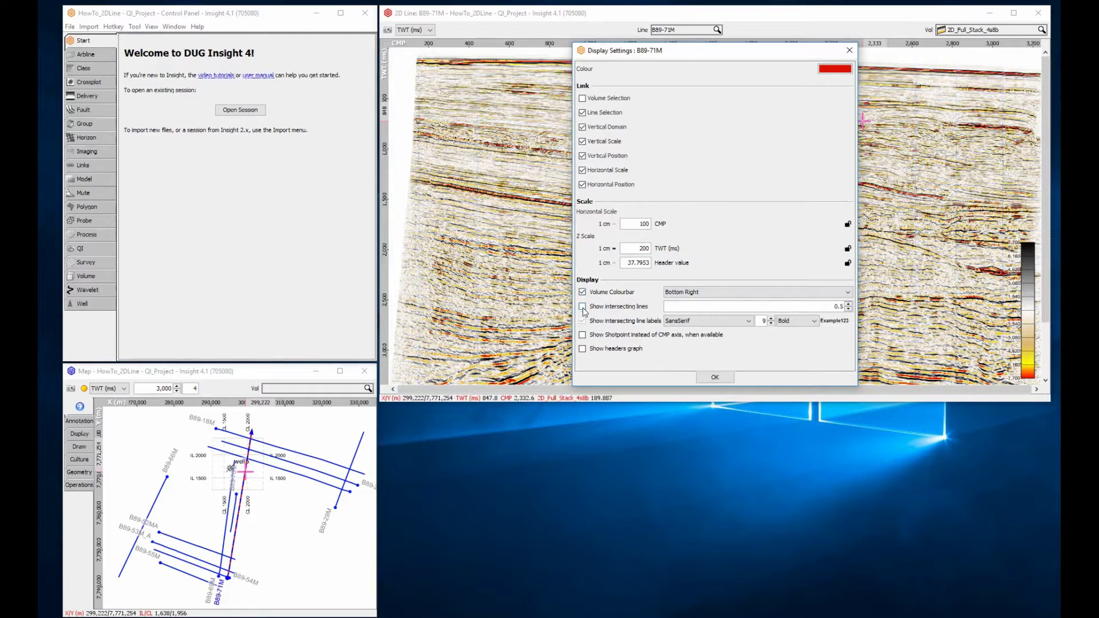
left_click(583, 309)
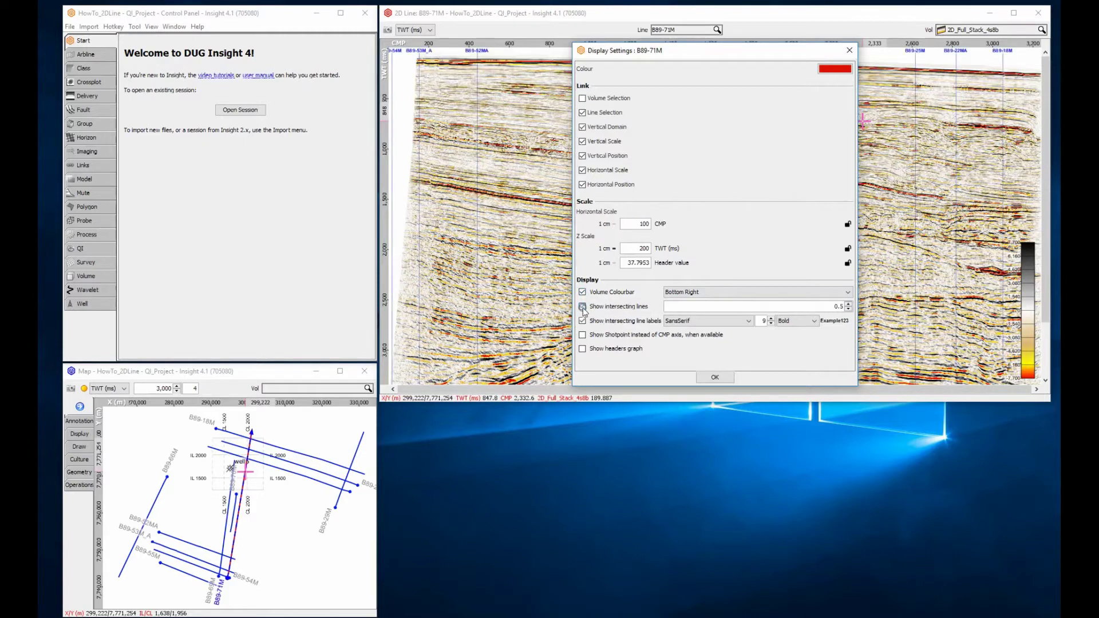
left_click(848, 304)
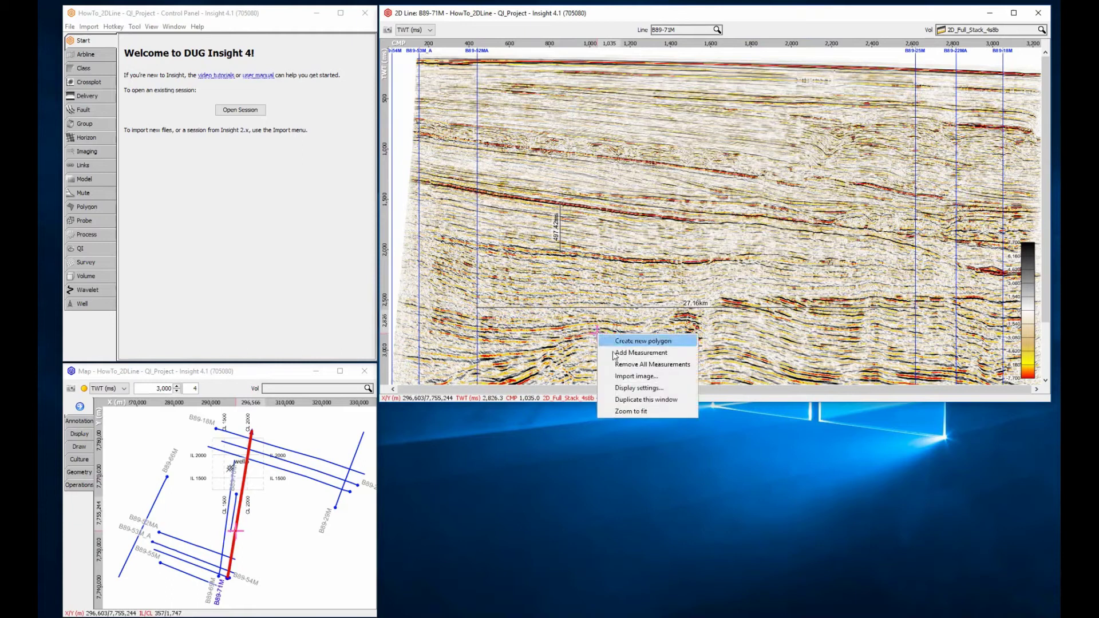
Choose Remove All Measurements from the section's context menu
left_click(658, 362)
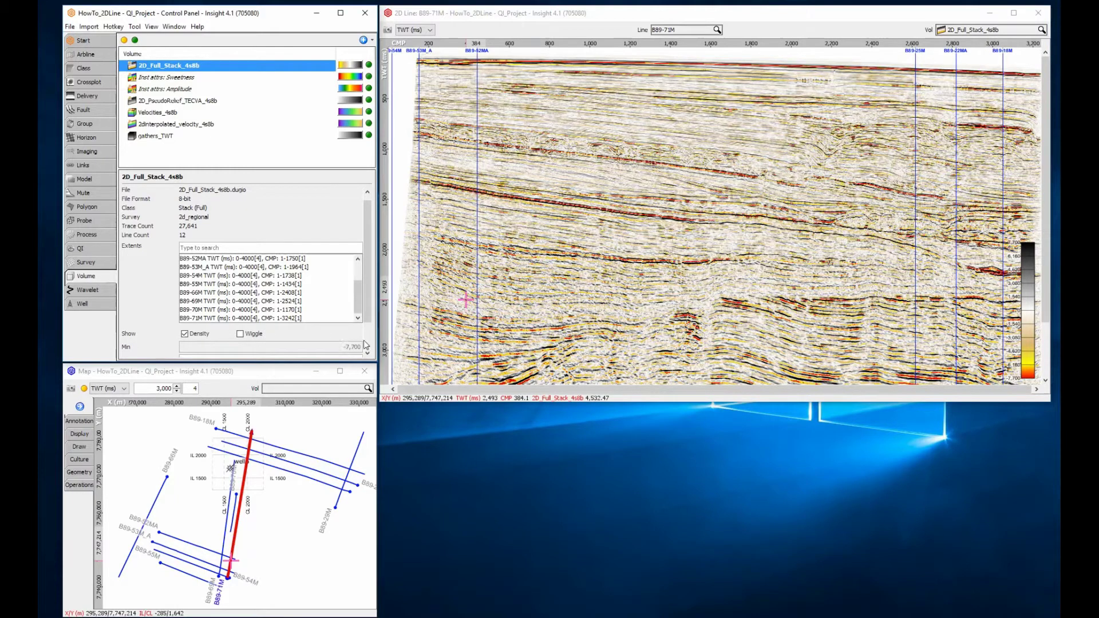
Replace the 2D_Full_Stack_4s8b volume's Max amplitude value with 5,000
scroll(366, 343, "down", 1)
left_click_drag(341, 326, 368, 324)
type("15")
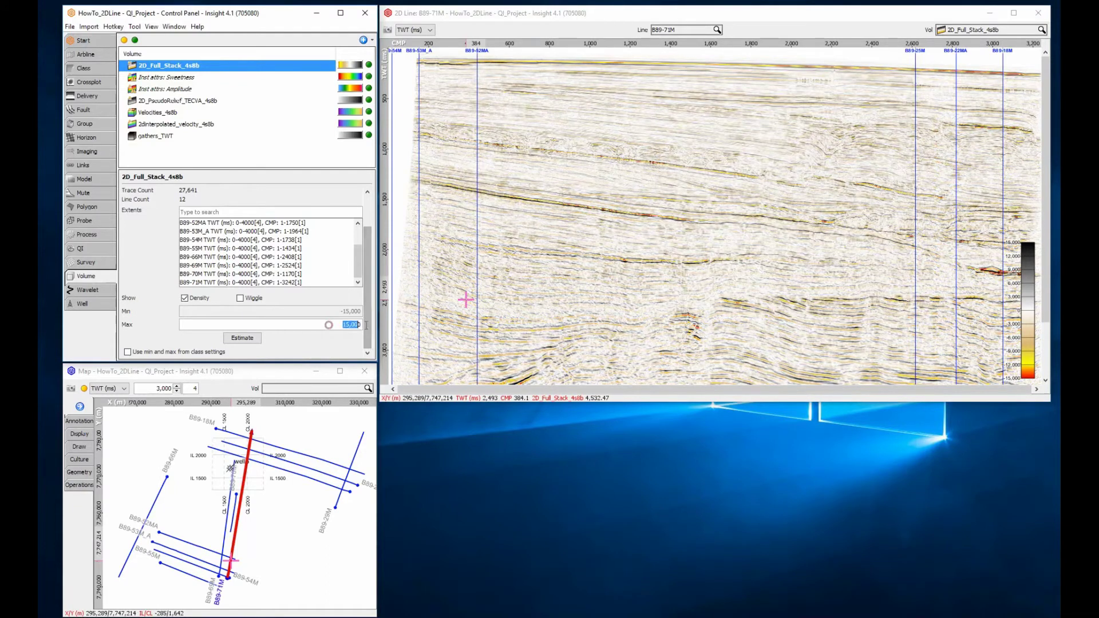
left_click_drag(336, 326, 373, 329)
type("500")
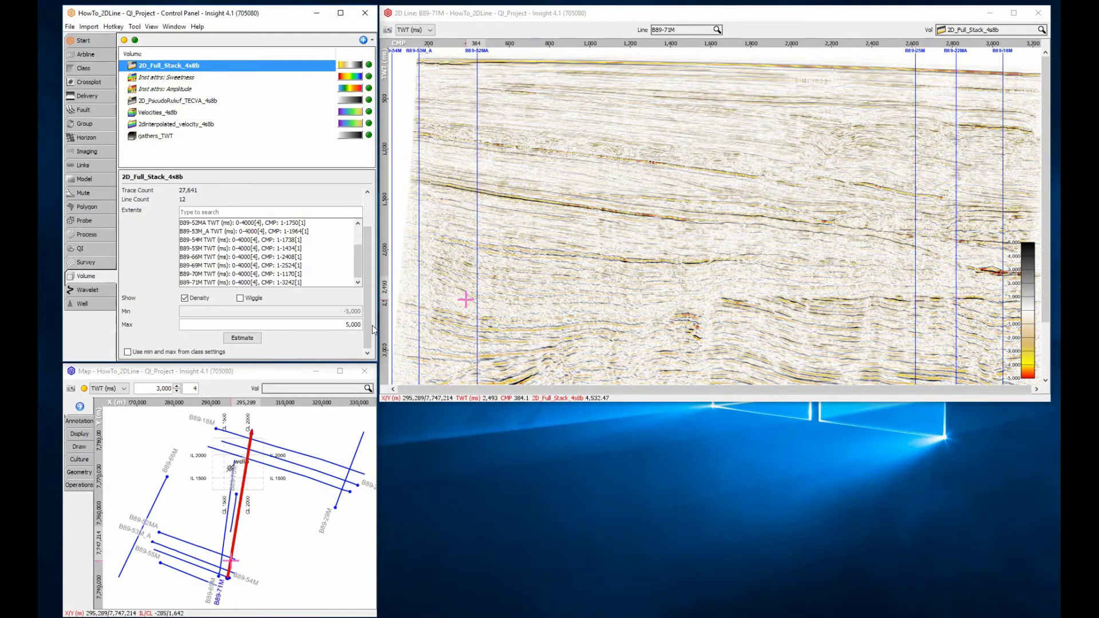
Widen the amplitude range twice with F6 to lighten the B89-71M section
left_click(674, 14)
key("F6")
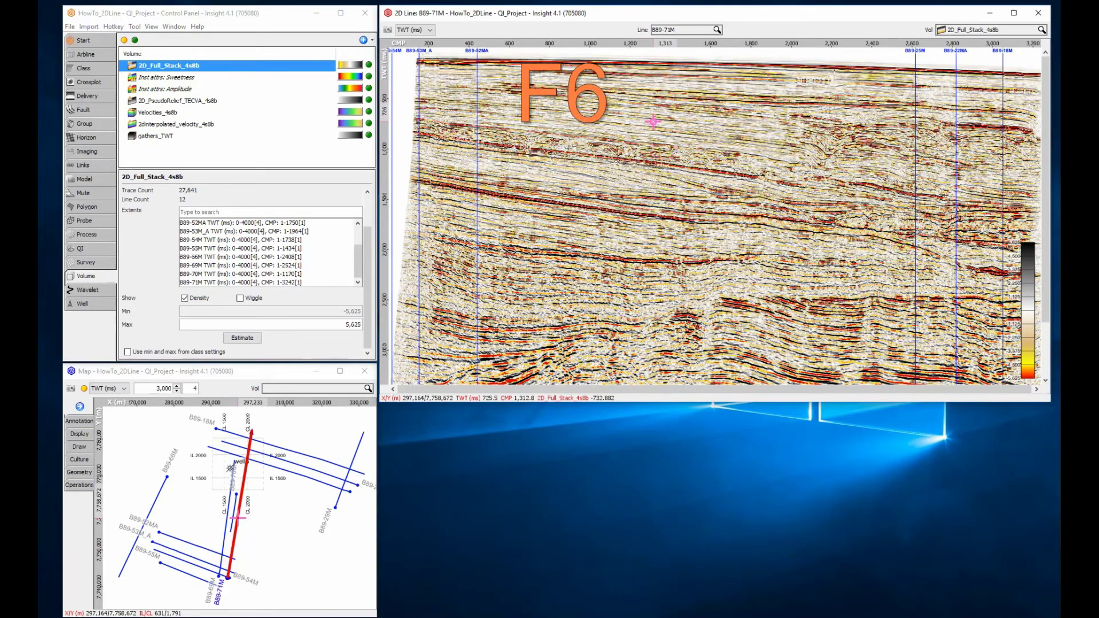
key("F6")
key("F6")
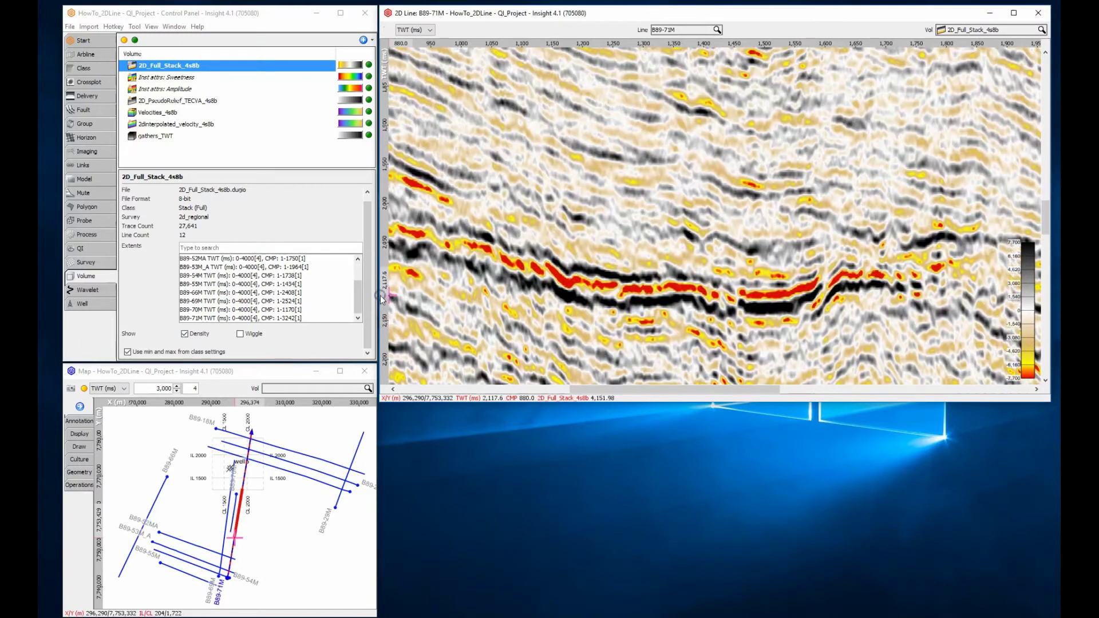
Zoom in on the strong red reflector along the TWT and CMP axes
scroll(383, 295, "up", 2)
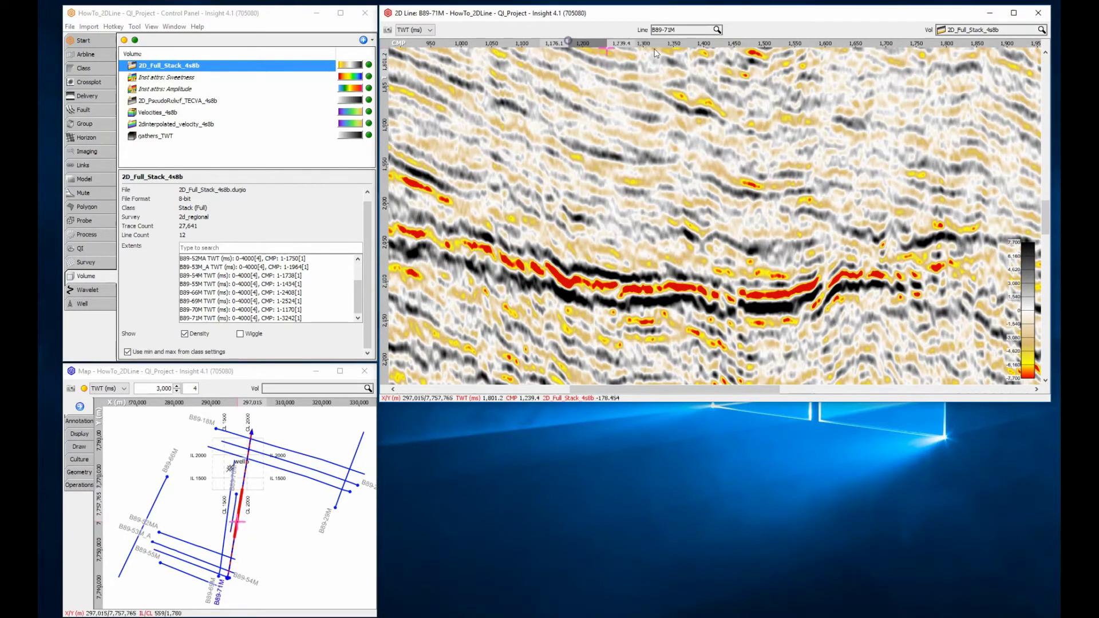
scroll(808, 54, "up", 2)
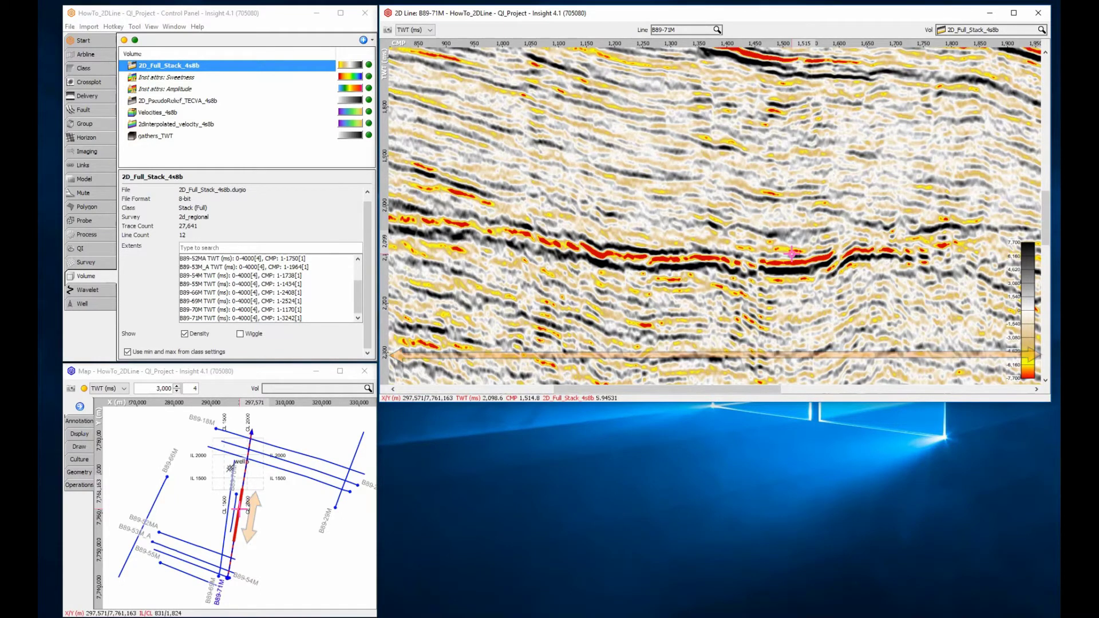
Pan along the zoomed B89-71M section, ending near CMP 150
left_click_drag(791, 253, 475, 255)
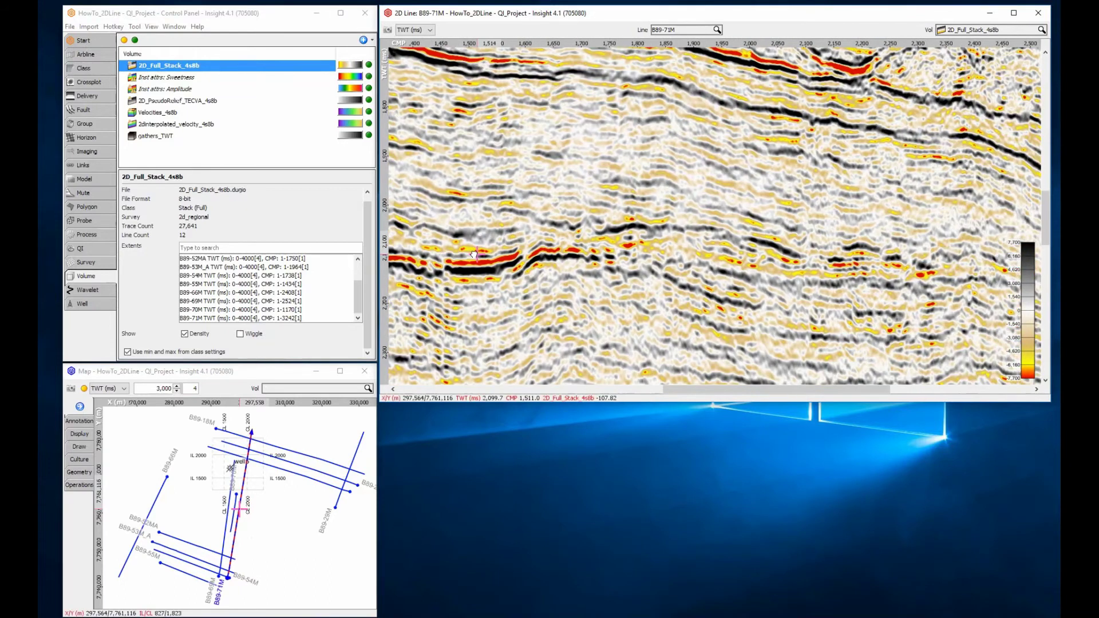
left_click_drag(790, 253, 592, 254)
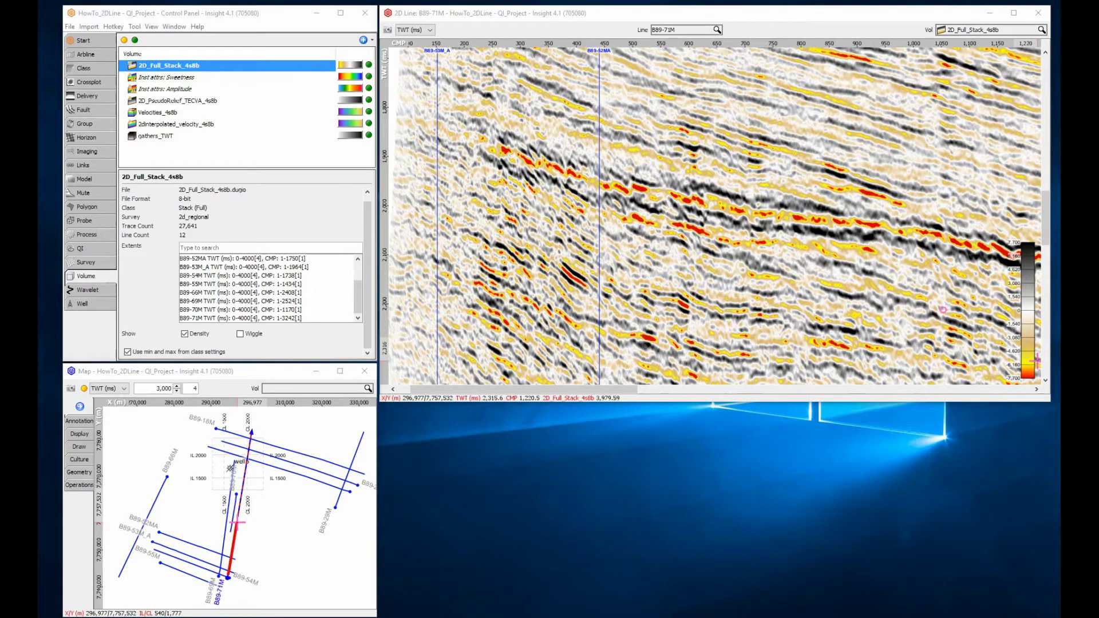
Duplicate the line view and cycle through lines B89-69M, B89-66M, B89-55M, B89-54M
right_click(705, 237)
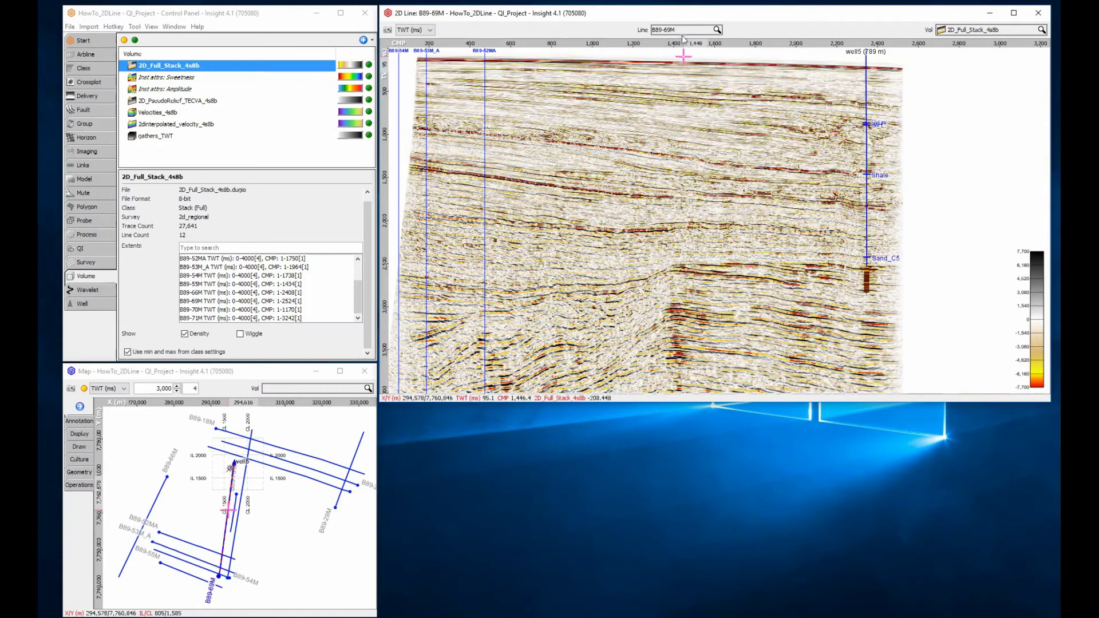
scroll(682, 33, "up", 1)
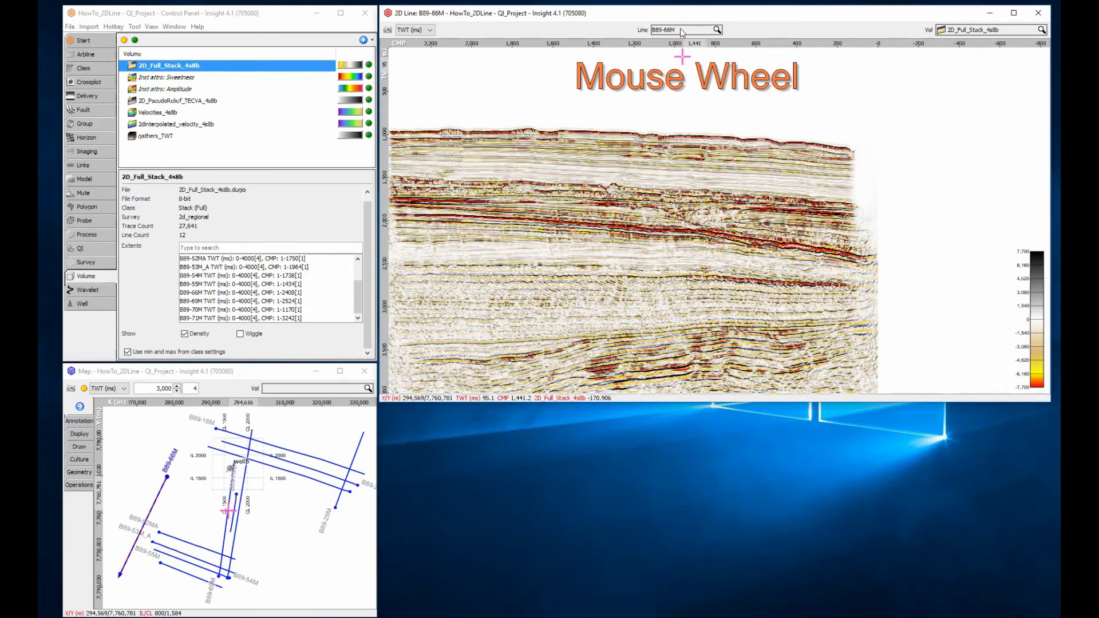
scroll(682, 33, "up", 1)
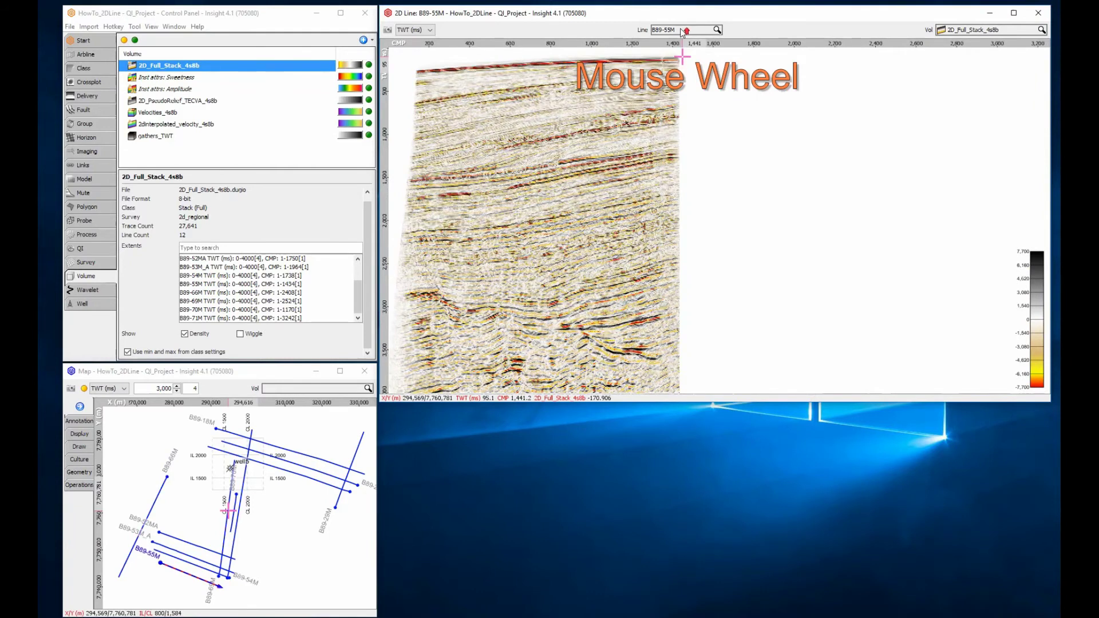
scroll(682, 33, "up", 1)
scroll(682, 33, "up", 1)
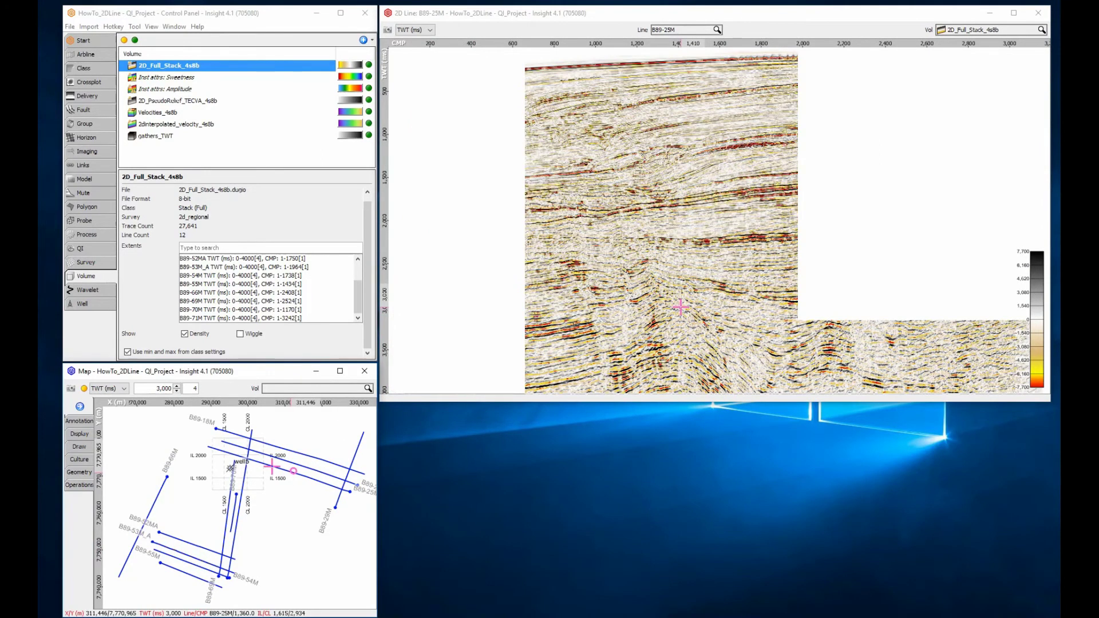
Load B89-25M, then B89-18M from the map, and reverse the B89-18M section
left_click(293, 470, "shift")
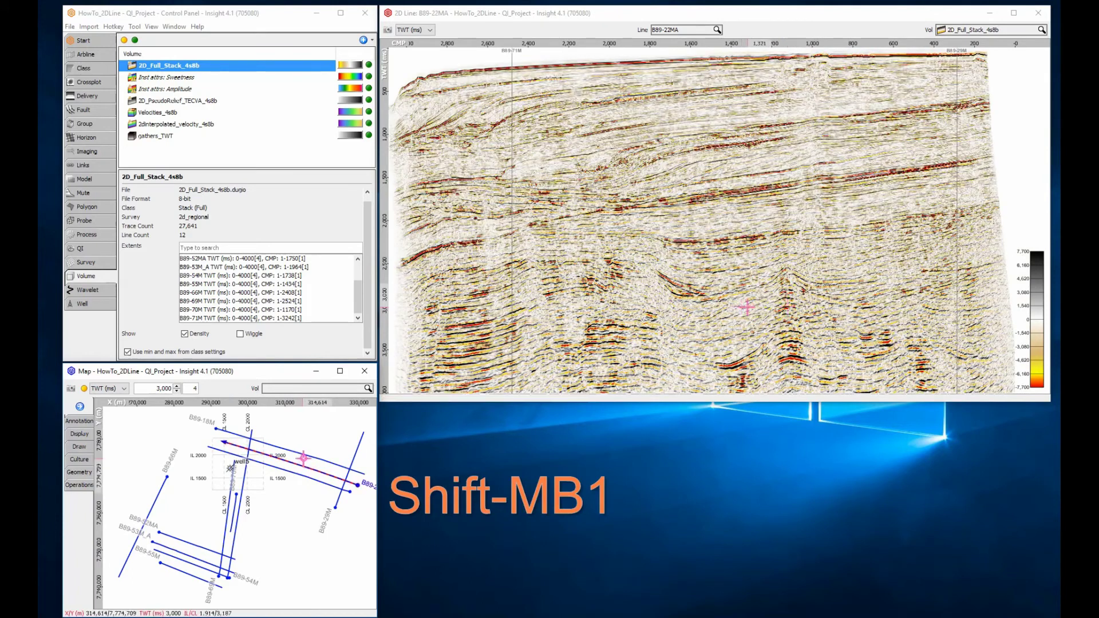
left_click(305, 455, "shift")
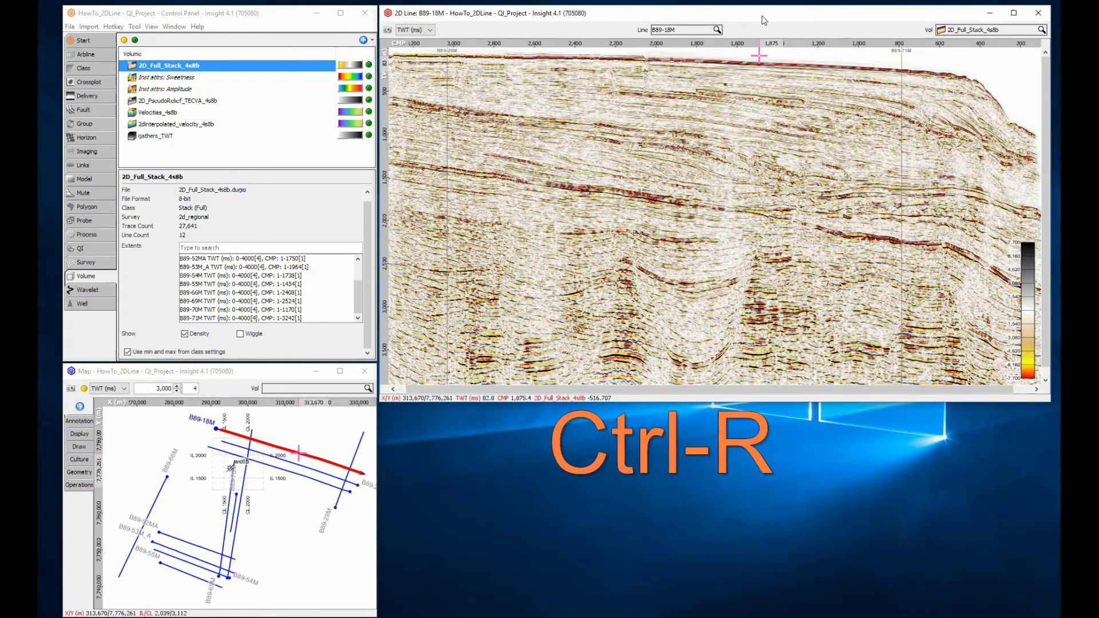
key("ctrl+r")
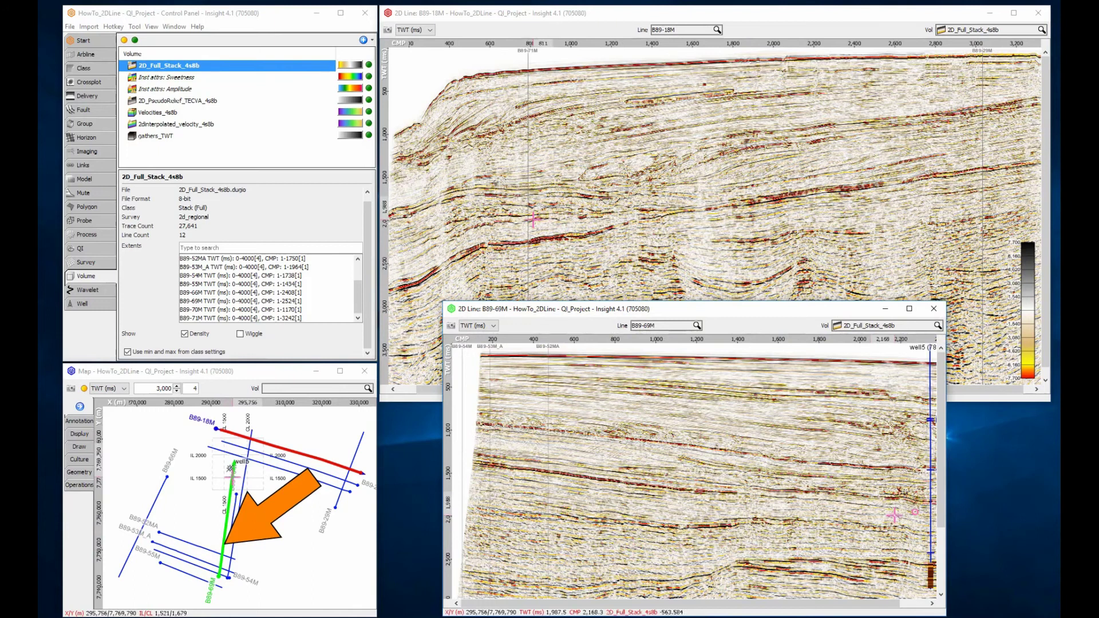
Widen the B89-69M line view until well85 with its Shale and Sand_C5 markers appears
left_click_drag(947, 503, 1023, 499)
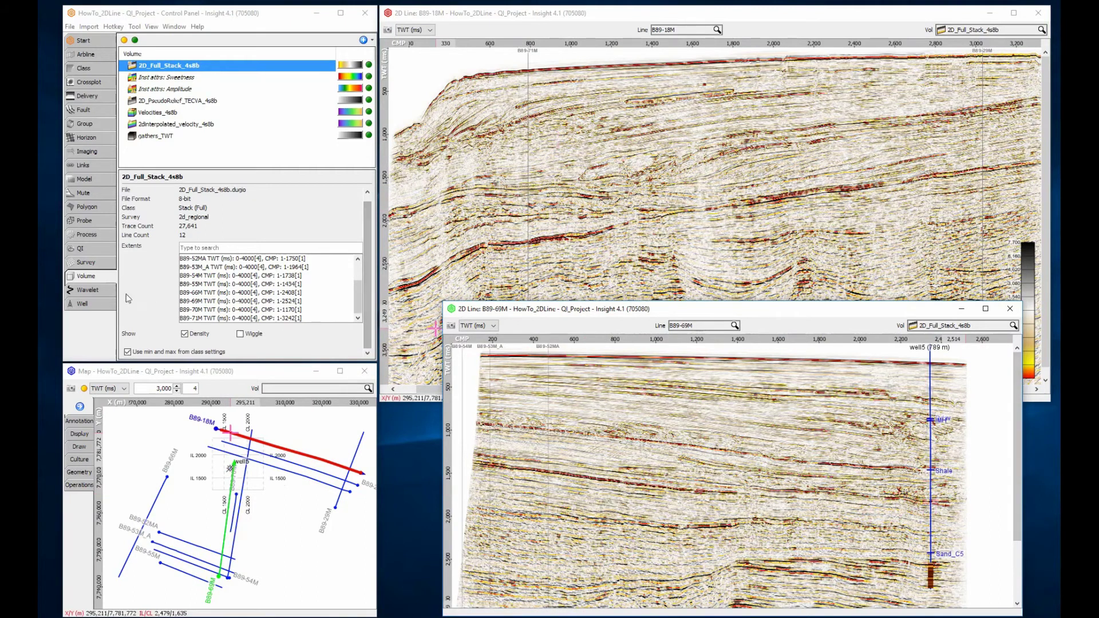
Display the well5 Control Panel settings and bring the B89-18M section window forward
left_click(109, 307)
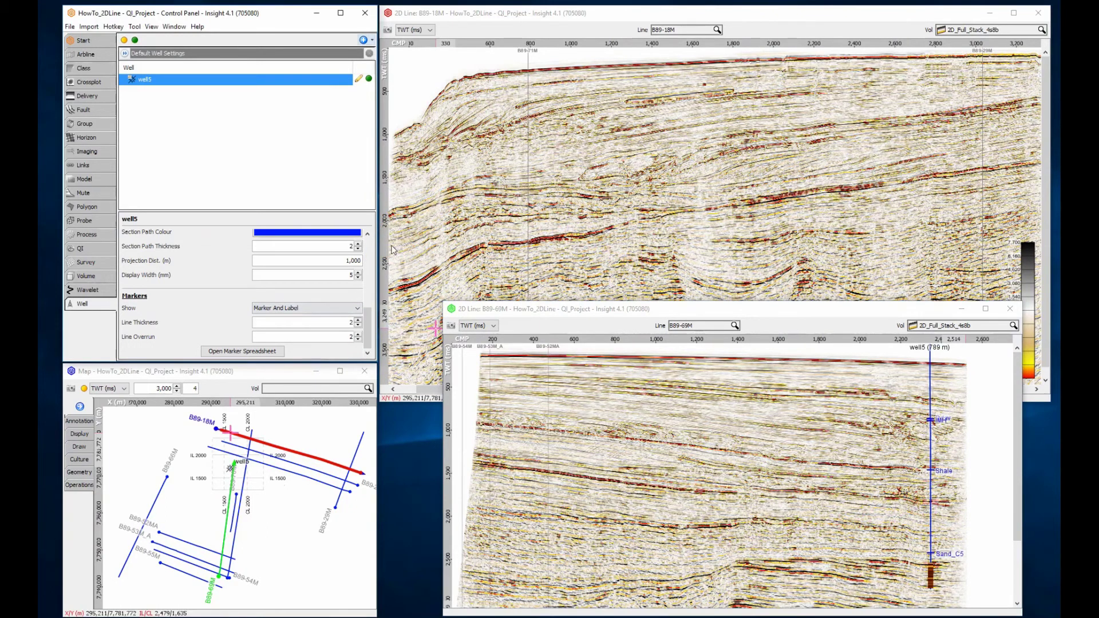
left_click(501, 12)
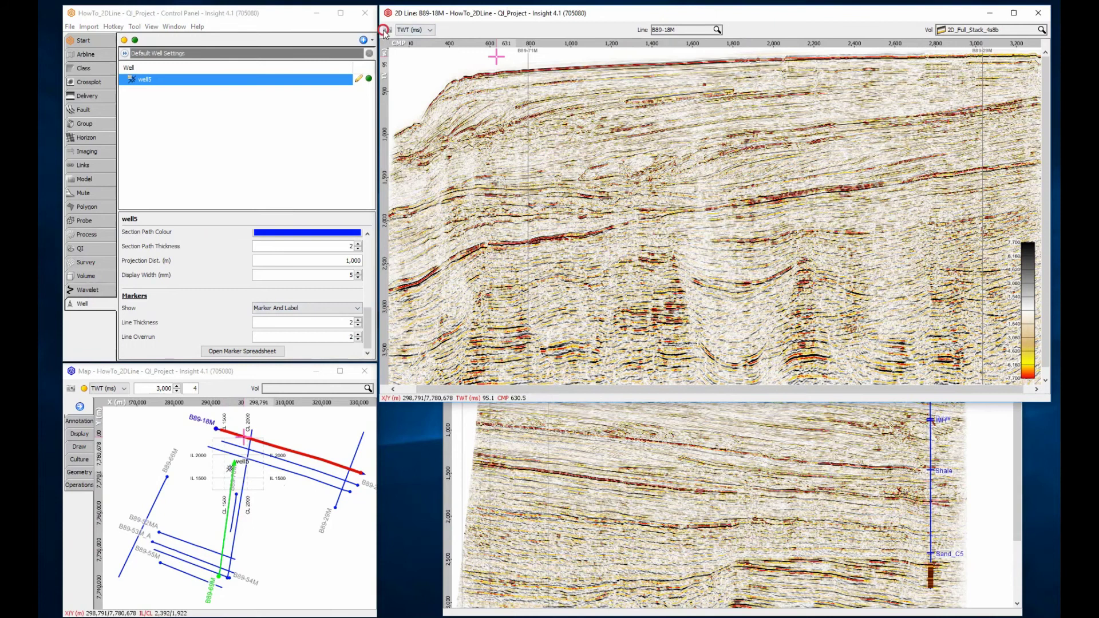
Capture the B89-18M section with an adjusted scale and save it as SectionView.png
left_click(461, 82)
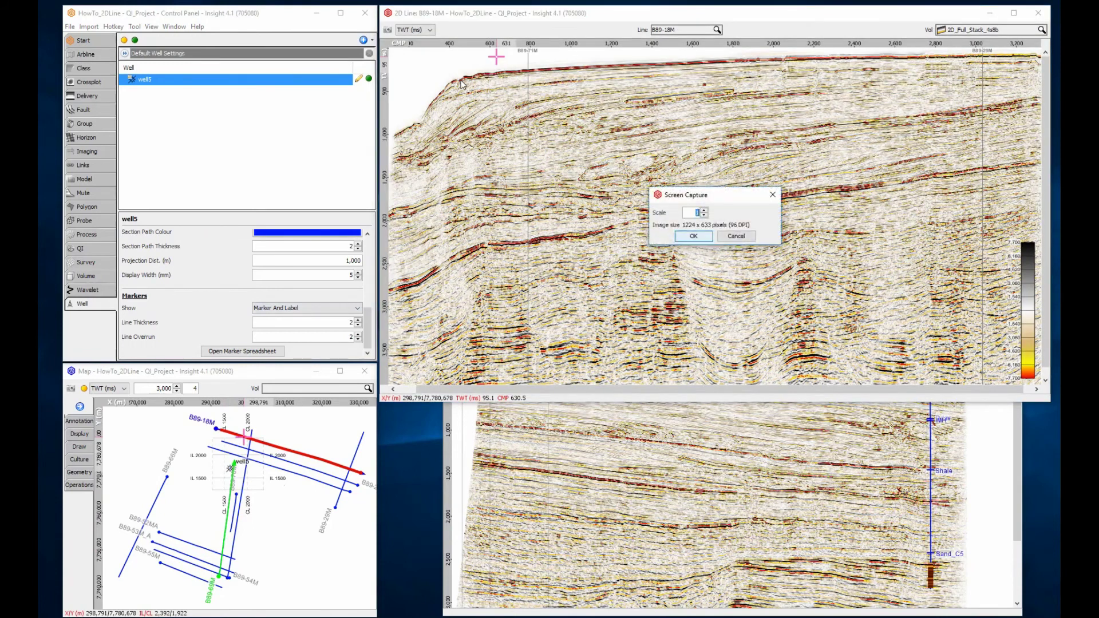
left_click(705, 211)
left_click(693, 236)
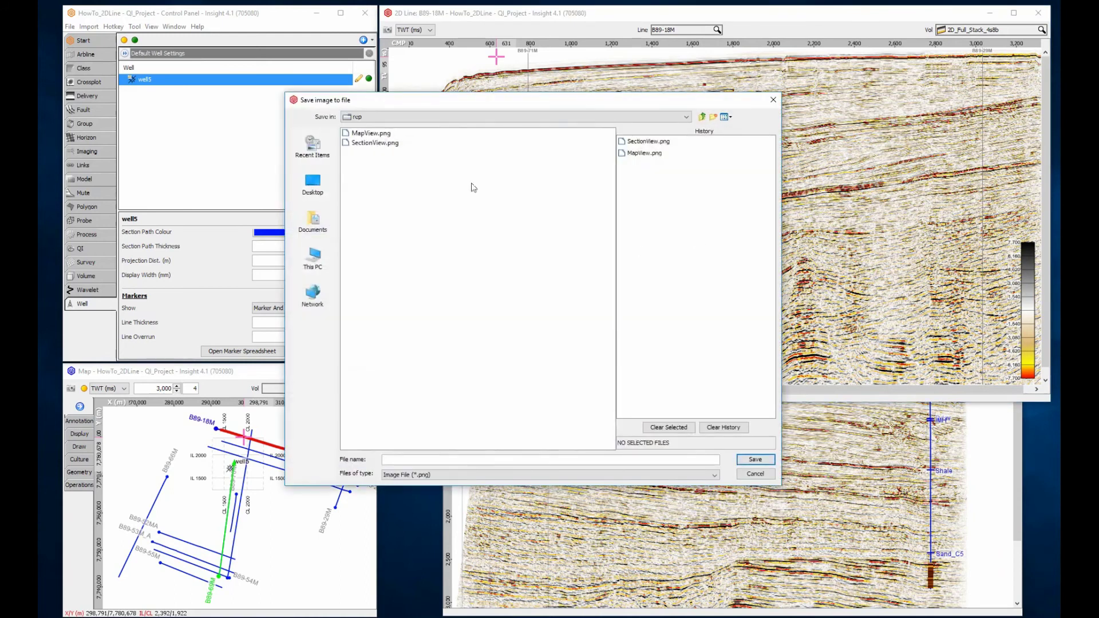
left_click(382, 143)
left_click(755, 459)
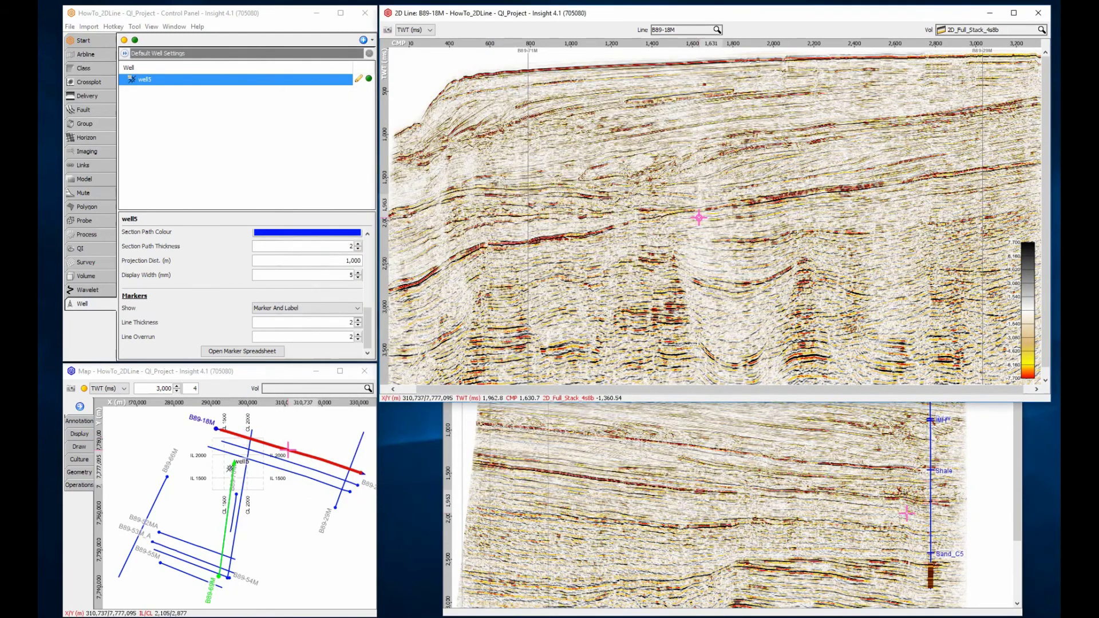